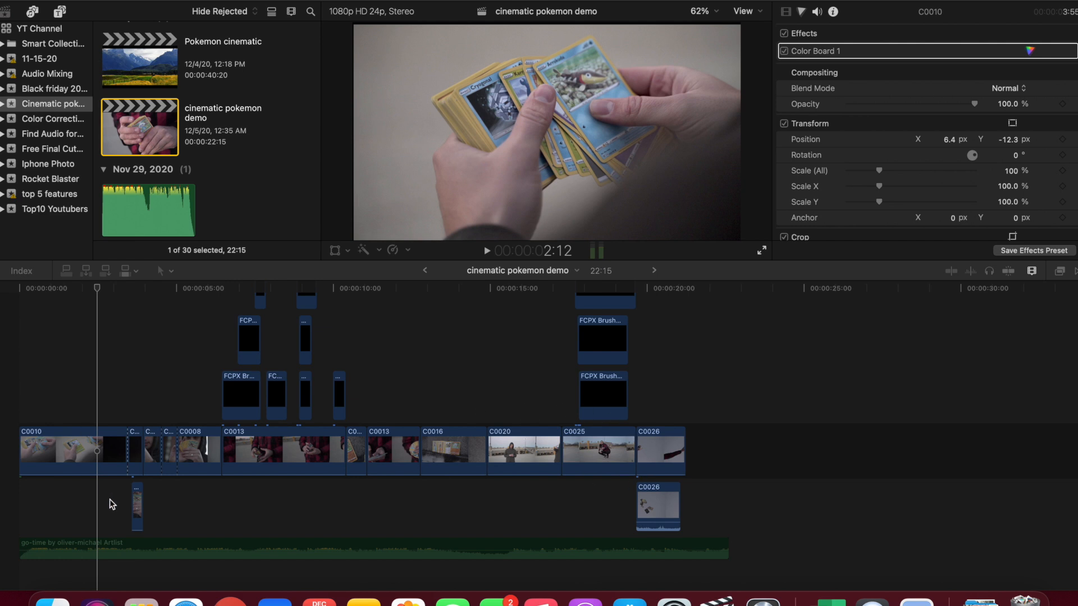
# Step: Examine the glow brush drawings around the hands and cards in the first C0013 clip frame by frame
pyautogui.click(238, 285)
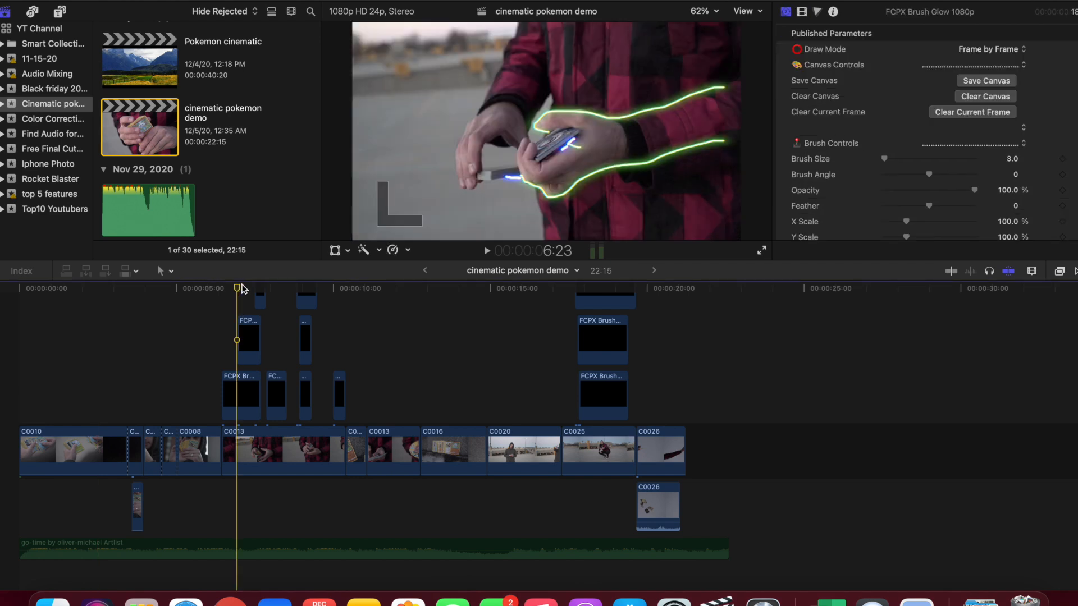
pyautogui.press('Right')
pyautogui.press('Right')
pyautogui.press('Right')
pyautogui.press('Right')
pyautogui.press('Right')
pyautogui.press('Right')
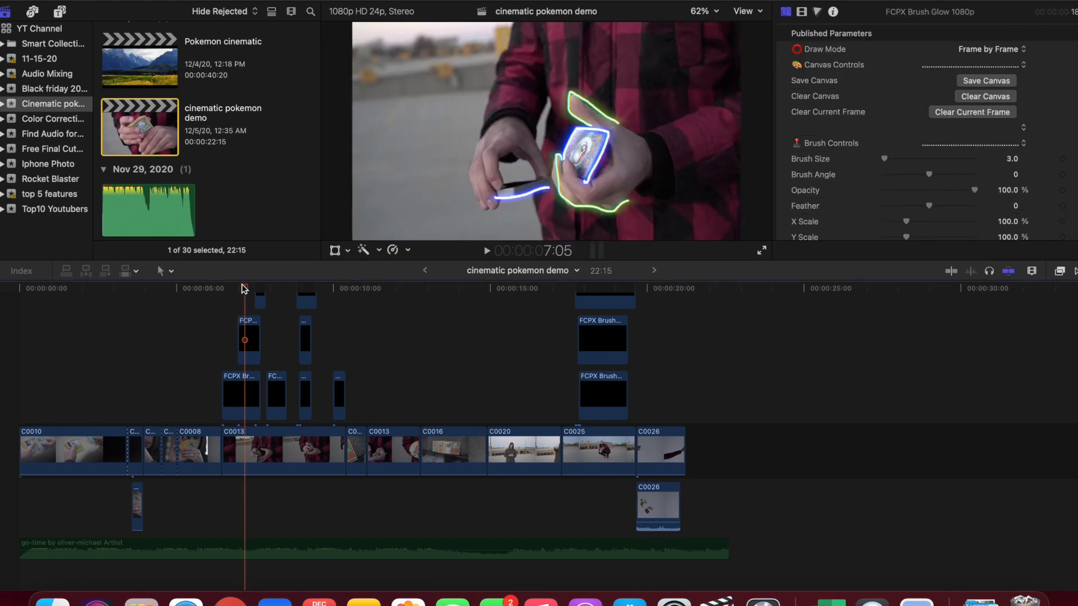
pyautogui.press('Right')
pyautogui.press('Right')
pyautogui.press('Right')
pyautogui.press('Right')
pyautogui.press('Right')
pyautogui.press('Right')
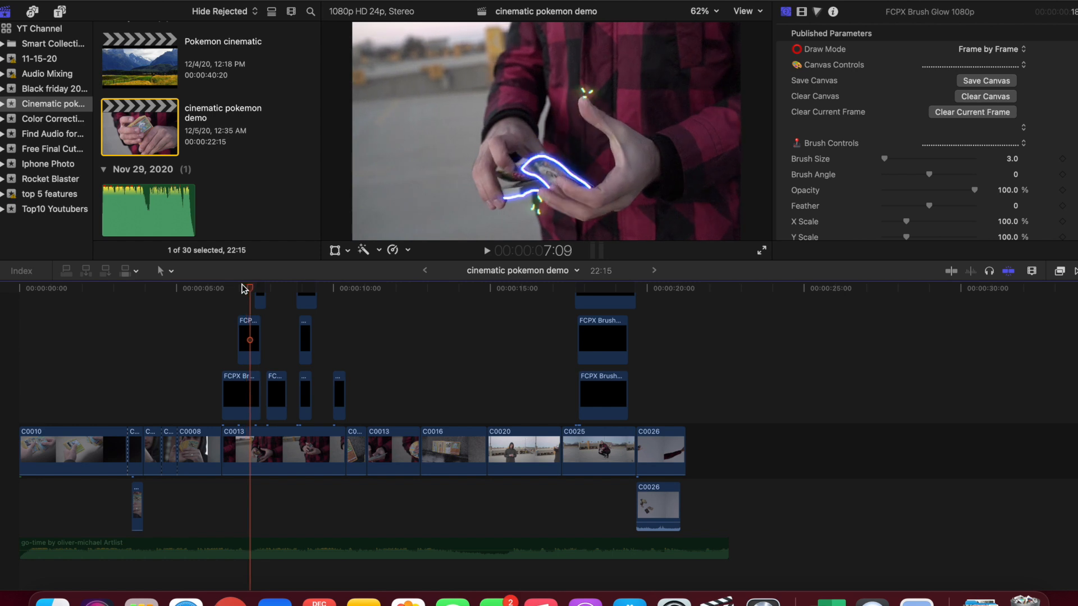
pyautogui.press('Right')
pyautogui.press('Right')
pyautogui.press('Right')
pyautogui.press('Right')
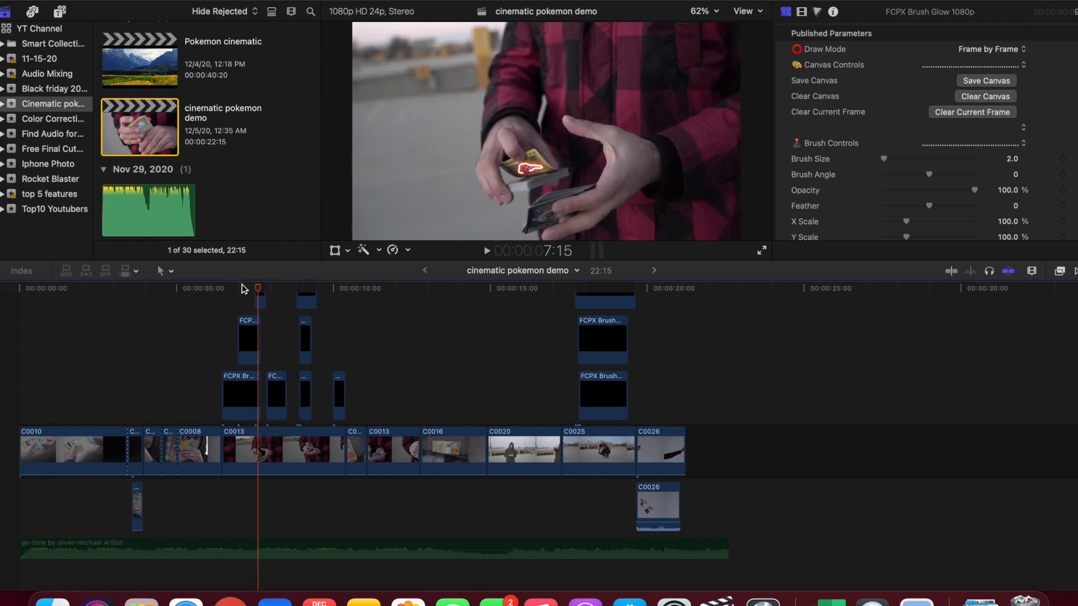
pyautogui.click(245, 290)
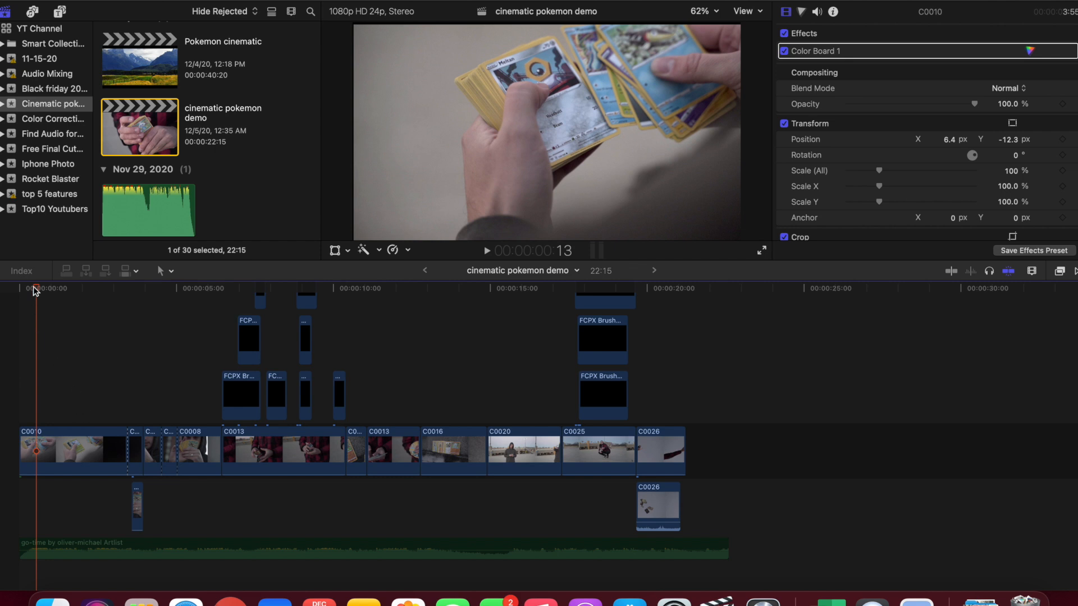
# Step: Show the retiming segments of the opening C0010 clip and play it from the start of the timeline
pyautogui.moveTo(37, 288); pyautogui.dragTo(0, 339)
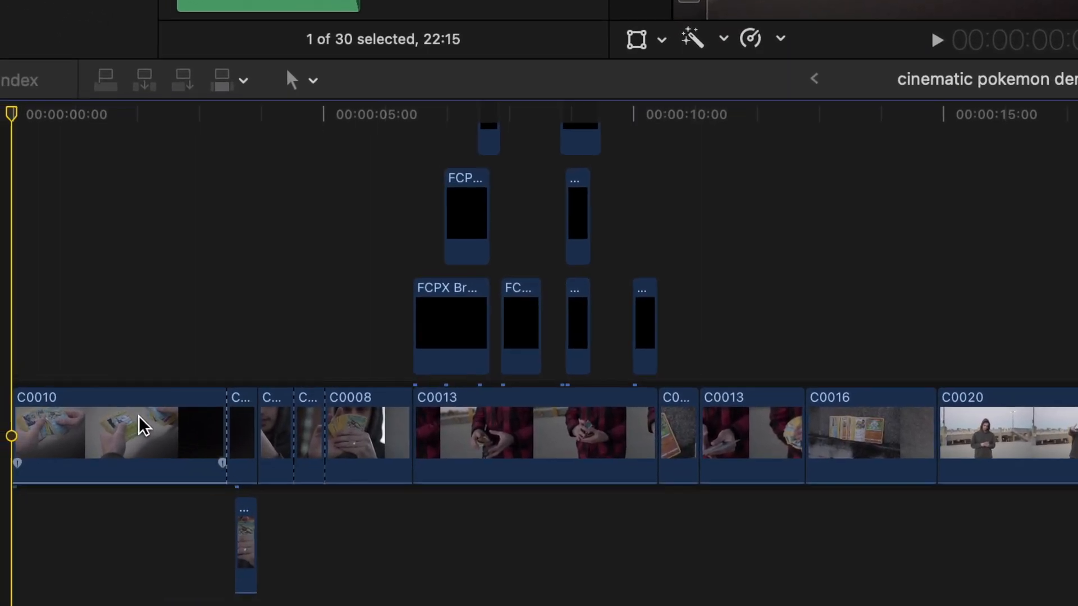
pyautogui.click(83, 467)
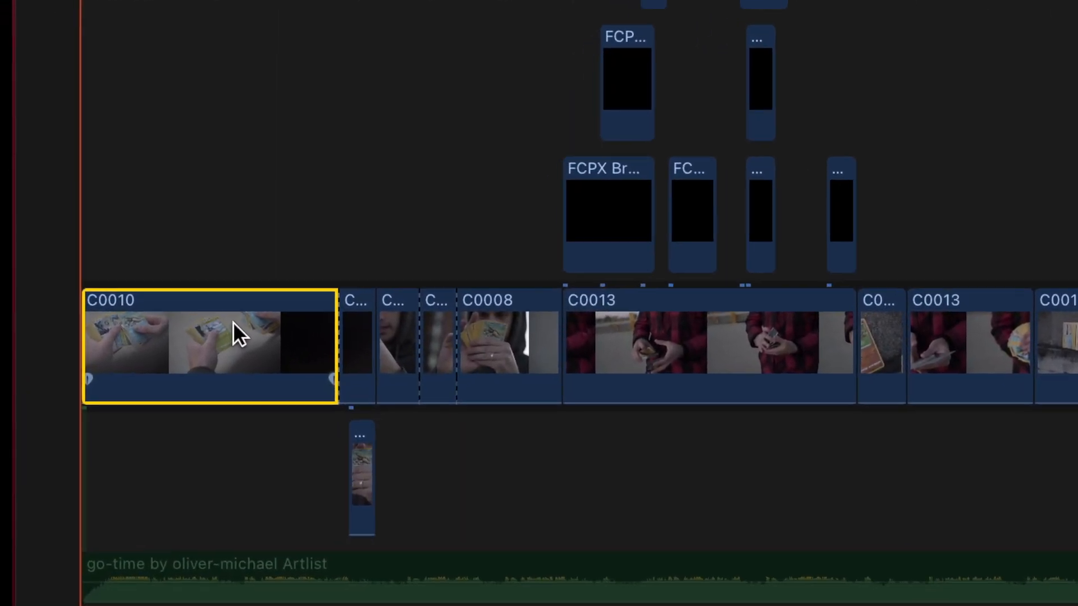
pyautogui.press('super+r')
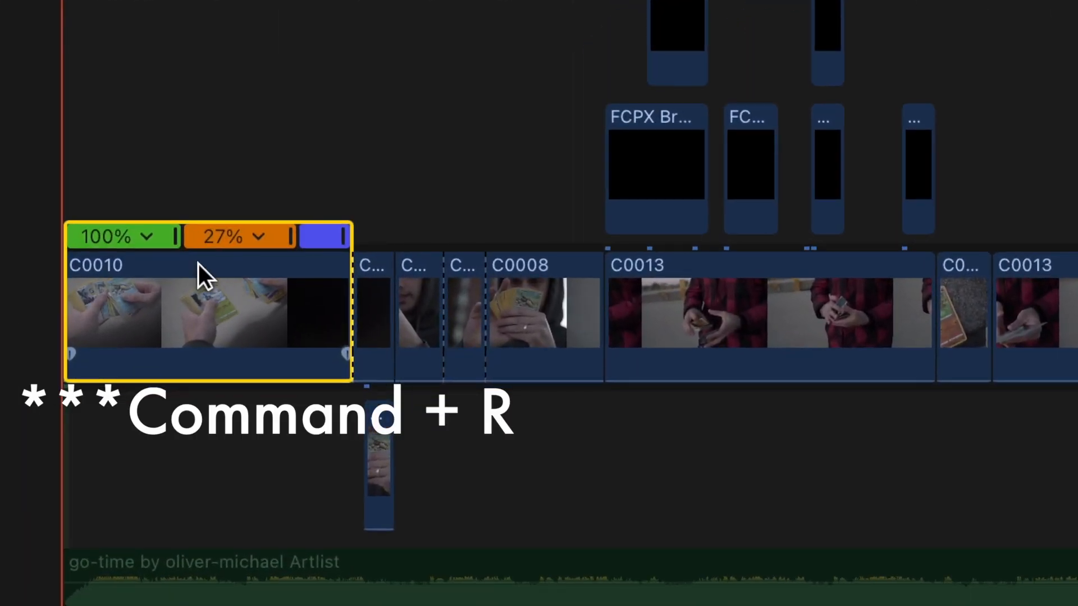
pyautogui.press('super+equal')
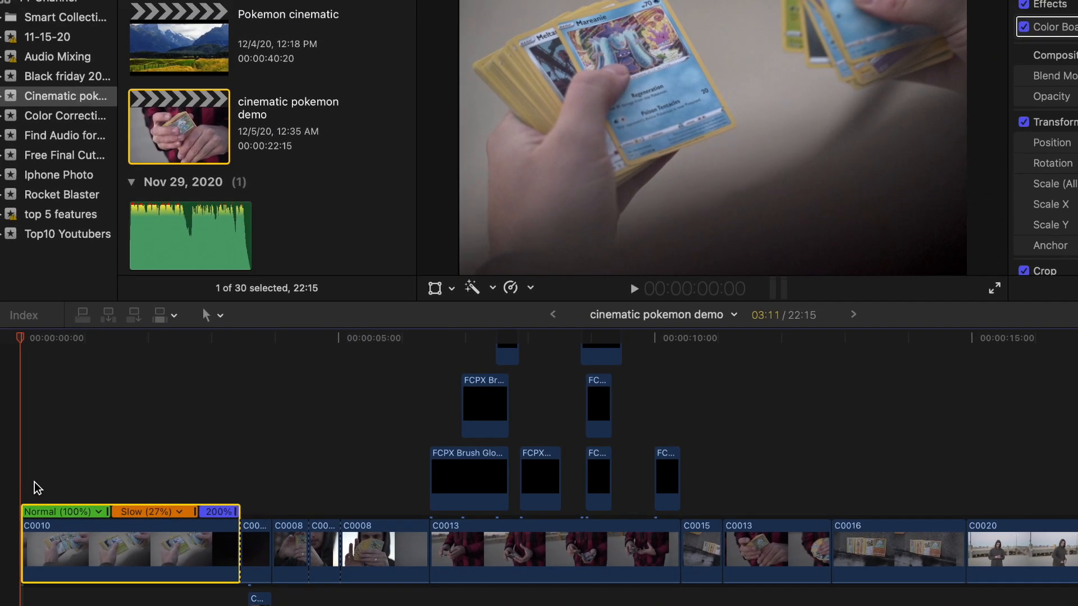
pyautogui.press('space')
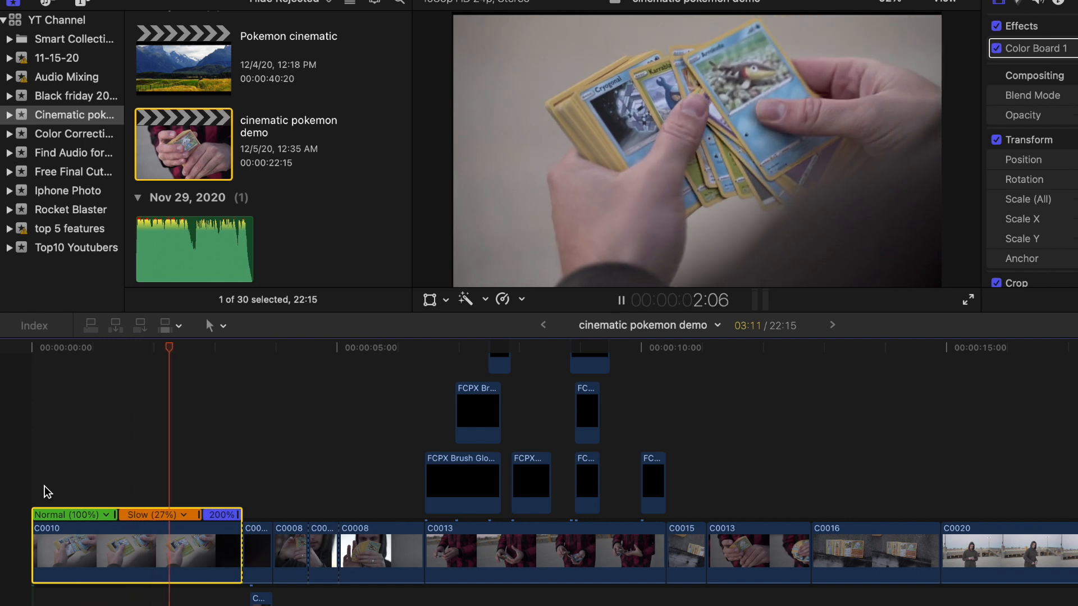
pyautogui.press('space')
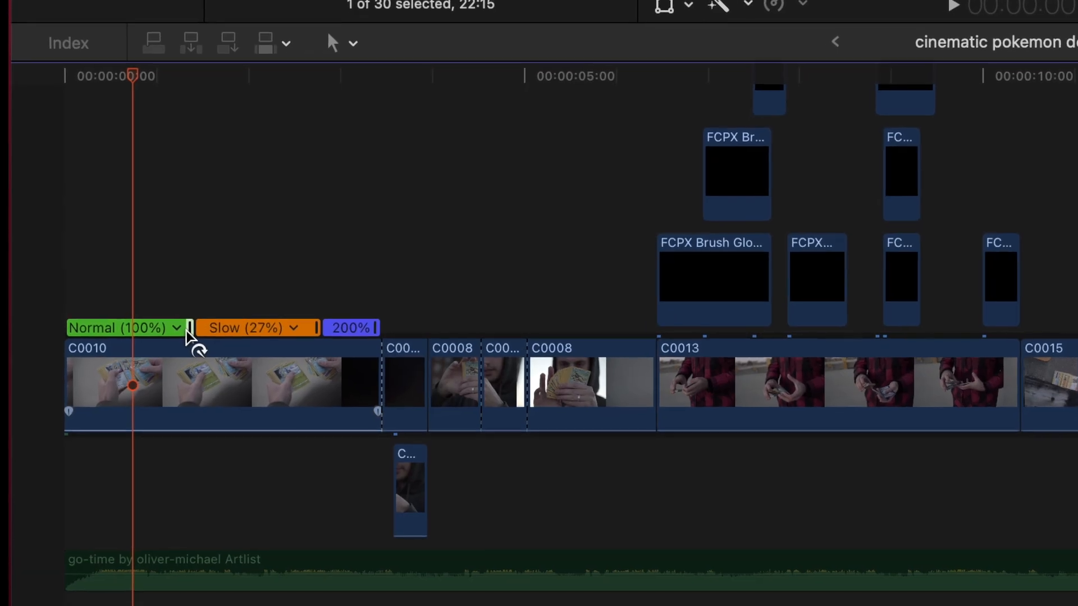
# Step: Add a speed transition between the Normal (100%) and Slow (27%) segments of C0010 and adjust where it starts
pyautogui.doubleClick(113, 520)
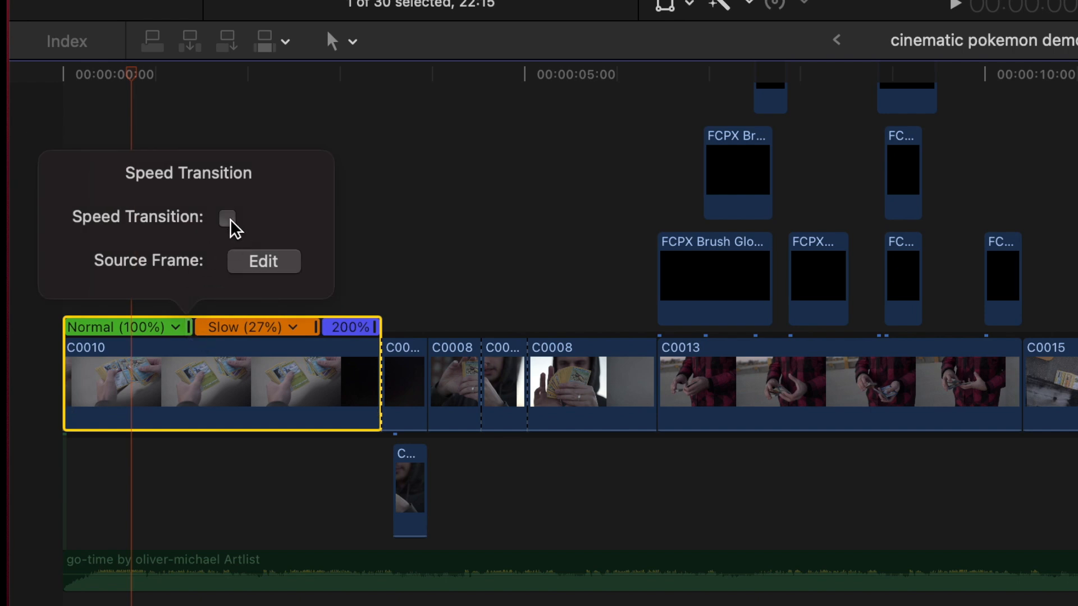
pyautogui.click(227, 218)
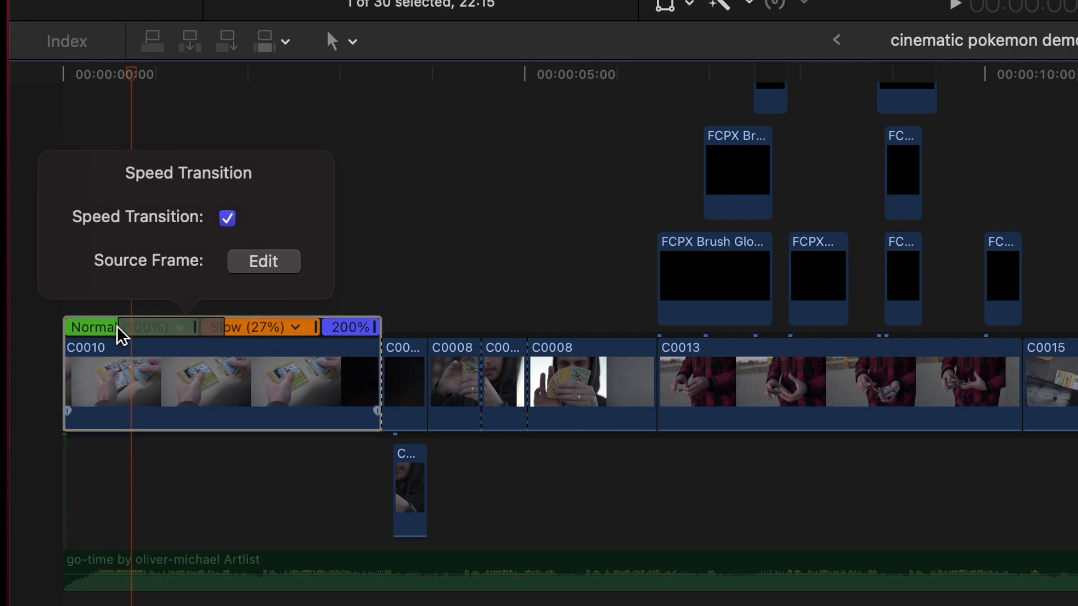
pyautogui.moveTo(125, 330)
pyautogui.mouseDown()
pyautogui.moveTo(188, 332)
pyautogui.moveTo(162, 335)
pyautogui.mouseUp()
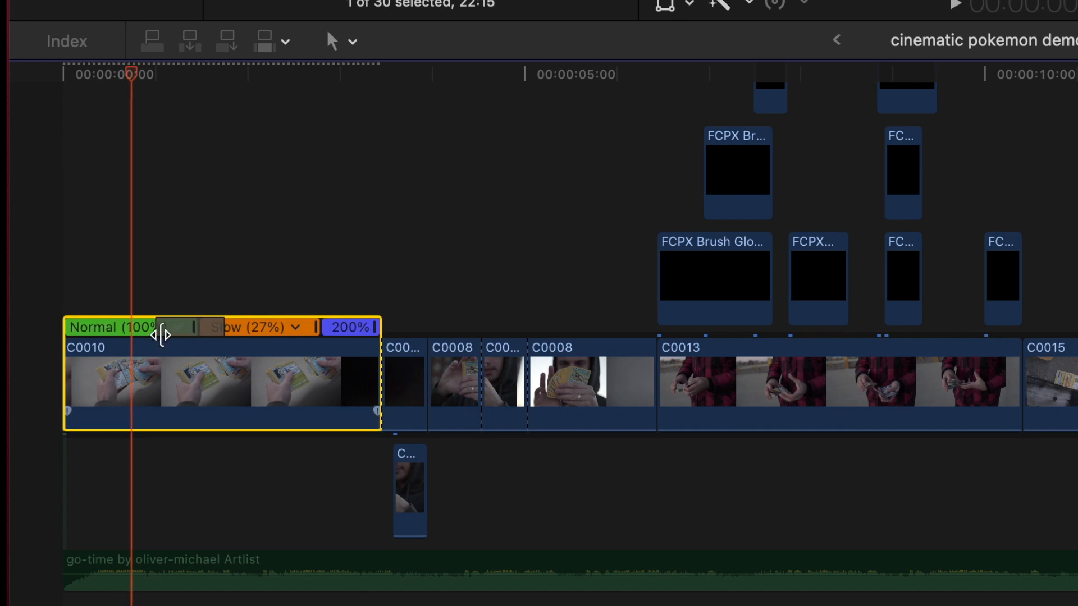
# Step: Remove the speed transition between the Normal (100%) and Slow (27%) segments of C0010
pyautogui.doubleClick(196, 330)
pyautogui.click(238, 220)
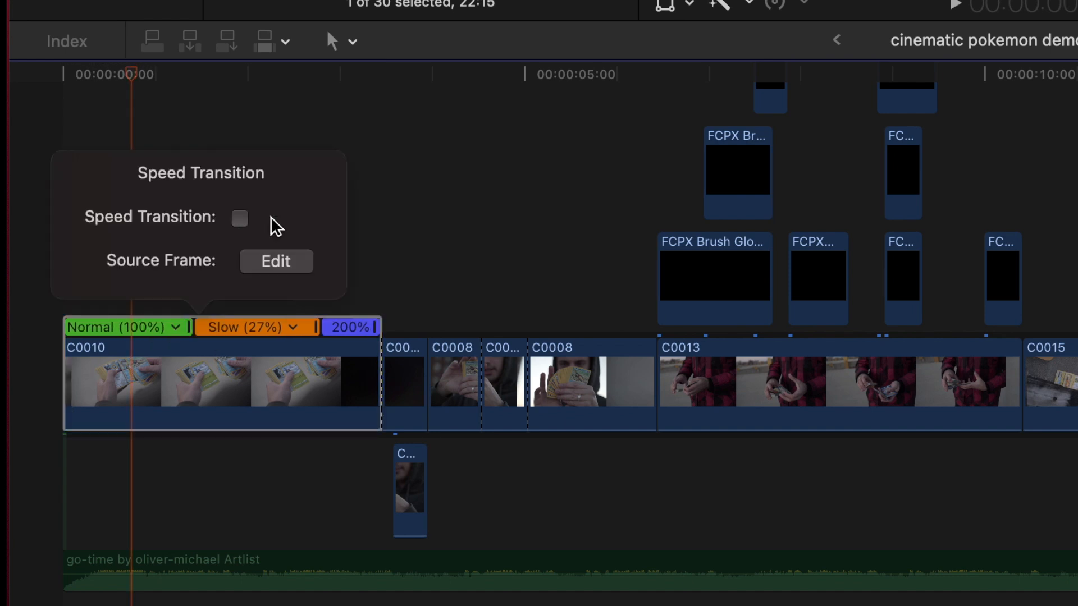
pyautogui.click(233, 107)
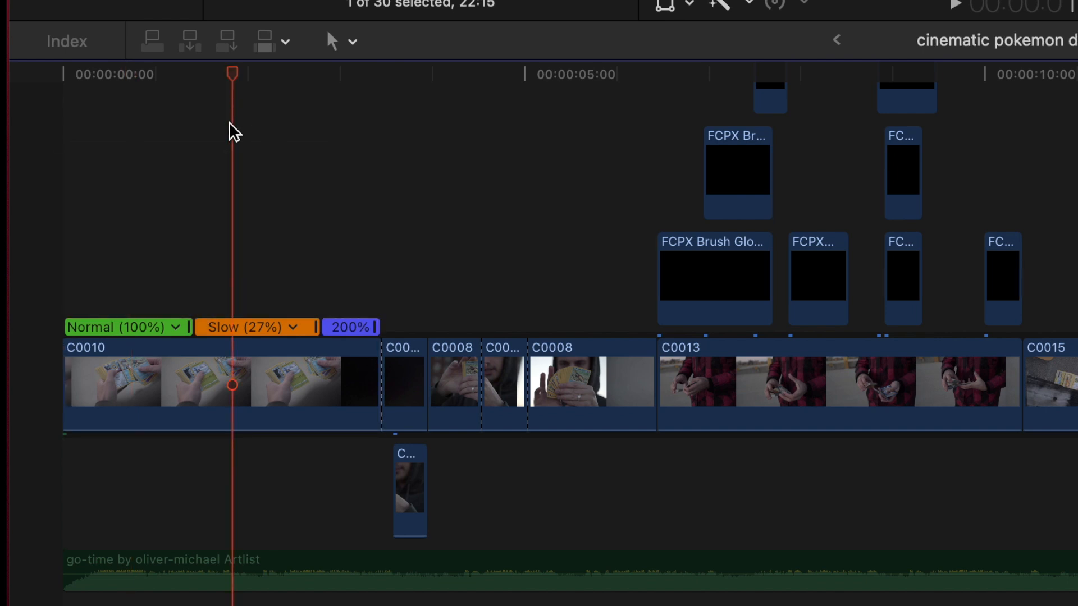
# Step: Enable the speed transition between C0010's 100% and 27% segments and adjust its start to the boundary between them
pyautogui.doubleClick(191, 327)
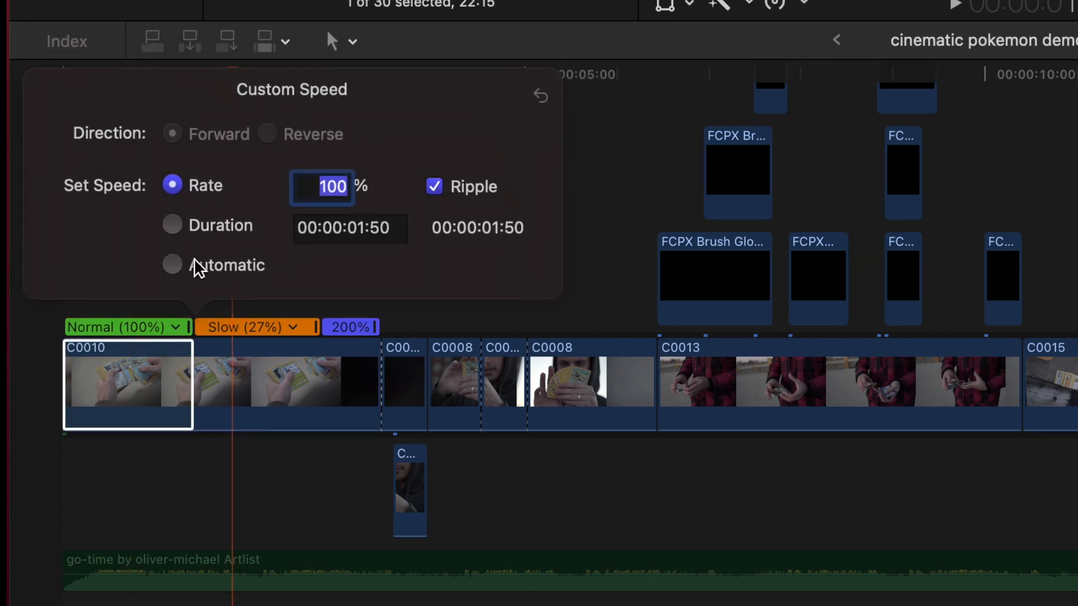
pyautogui.click(199, 370)
pyautogui.doubleClick(190, 330)
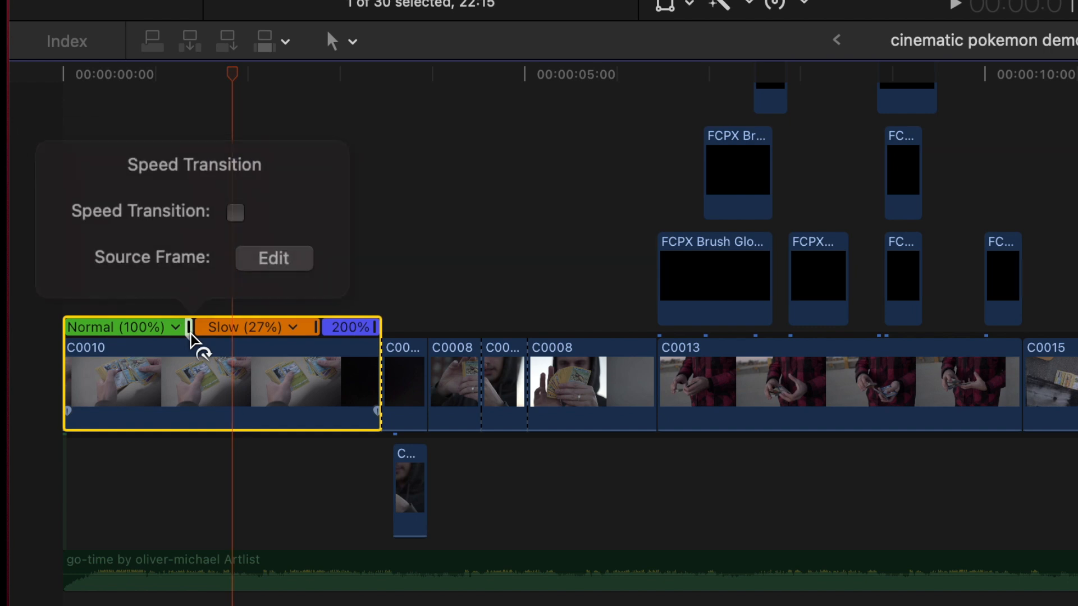
pyautogui.click(235, 213)
pyautogui.click(78, 325)
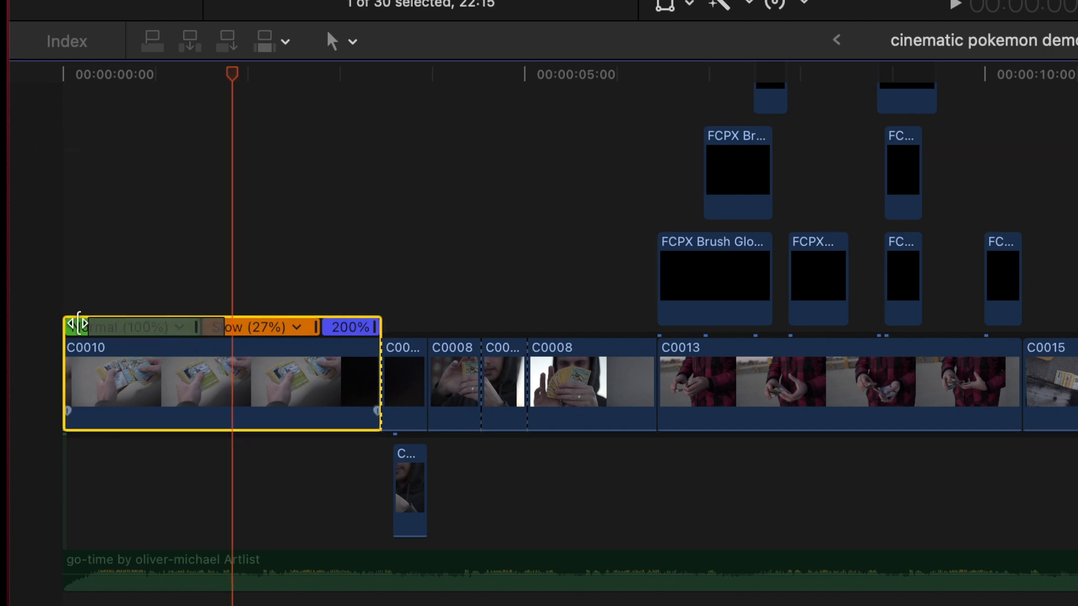
pyautogui.moveTo(79, 325); pyautogui.dragTo(204, 334)
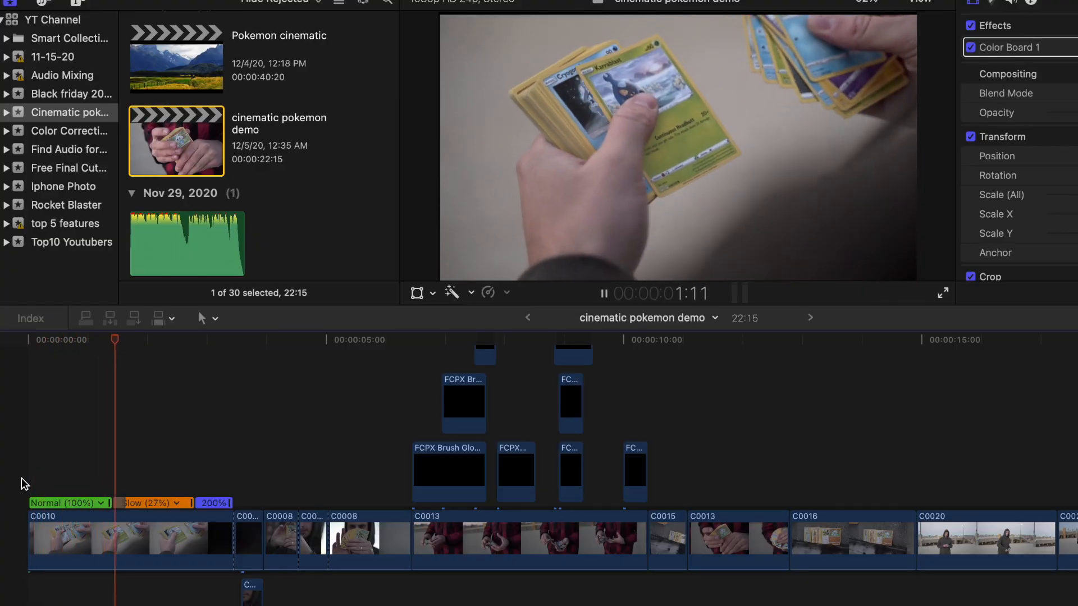
# Step: Review the ramped C0010 clip in playback and examine its masked transition into the next shot frame by frame
pyautogui.press('space')
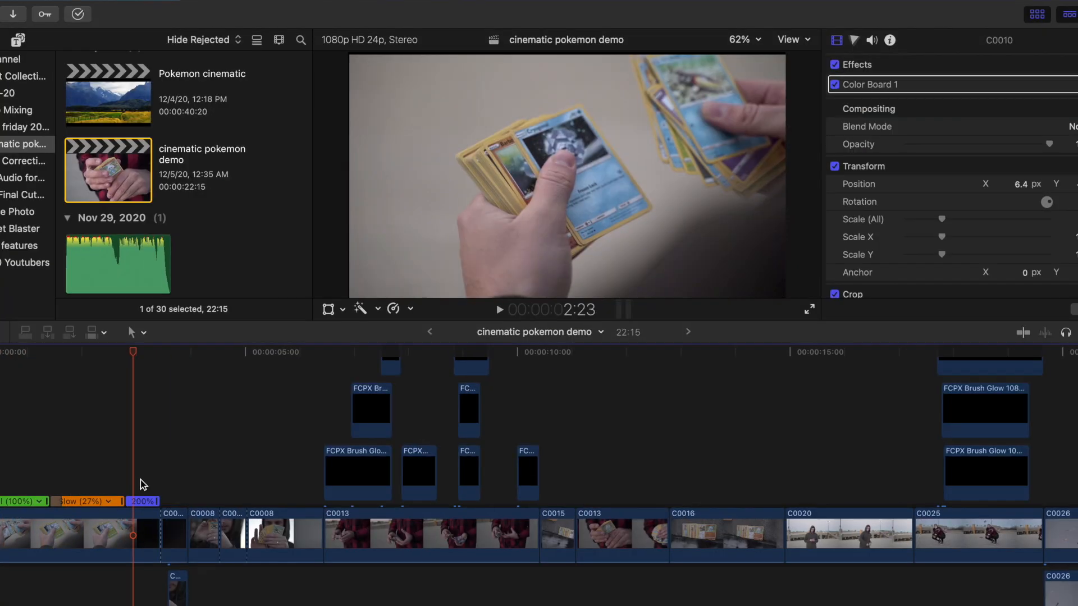
pyautogui.press('Right')
pyautogui.press('Right')
pyautogui.press('Right')
pyautogui.press('Right')
pyautogui.press('Right')
pyautogui.press('Right')
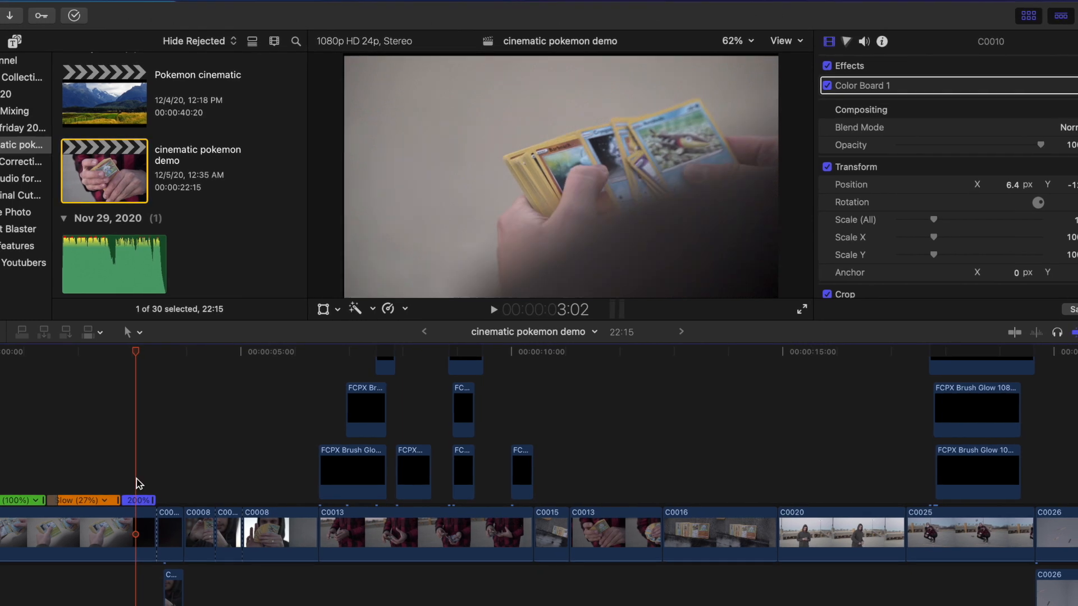
pyautogui.press('Right')
pyautogui.press('Right')
pyautogui.press('Right')
pyautogui.press('Right')
pyautogui.press('Right')
pyautogui.press('Right')
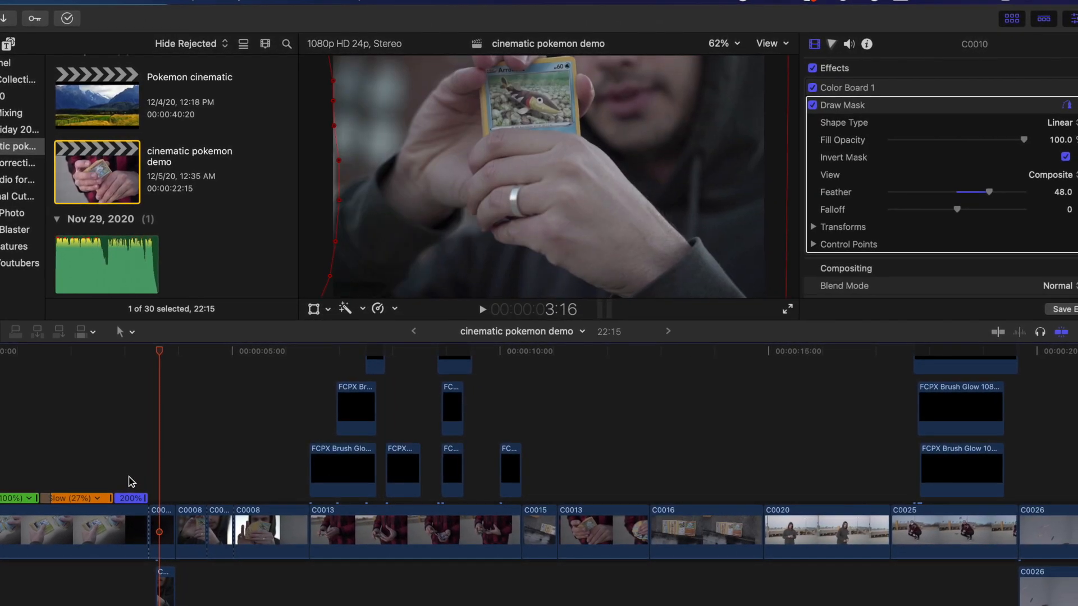
pyautogui.press('Right')
pyautogui.press('Right')
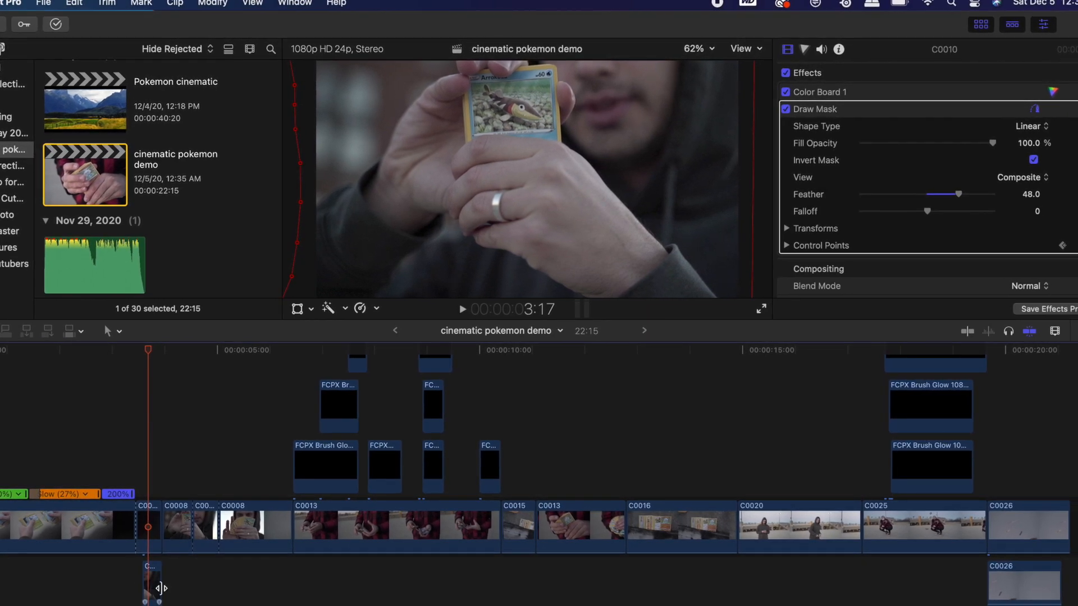
# Step: Examine the first C0008 clip frame by frame up to its zoomed RGB split effect
pyautogui.click(164, 482)
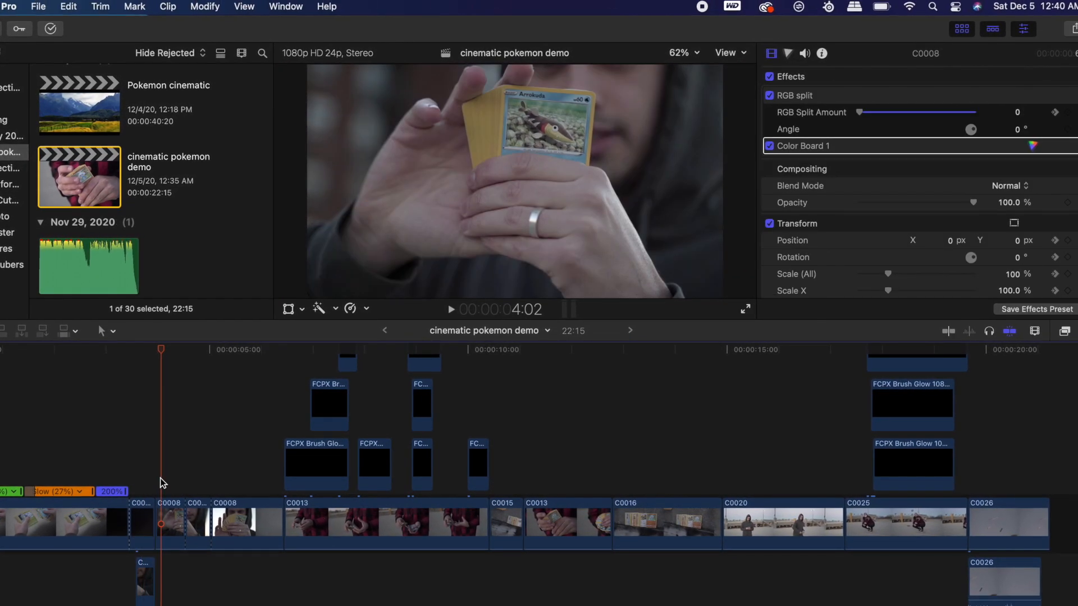
pyautogui.press('Right')
pyautogui.press('Right')
pyautogui.press('Right')
pyautogui.press('Right')
pyautogui.press('Right')
pyautogui.press('Right')
pyautogui.press('Right')
pyautogui.press('Right')
pyautogui.press('Right')
pyautogui.press('Right')
pyautogui.press('Right')
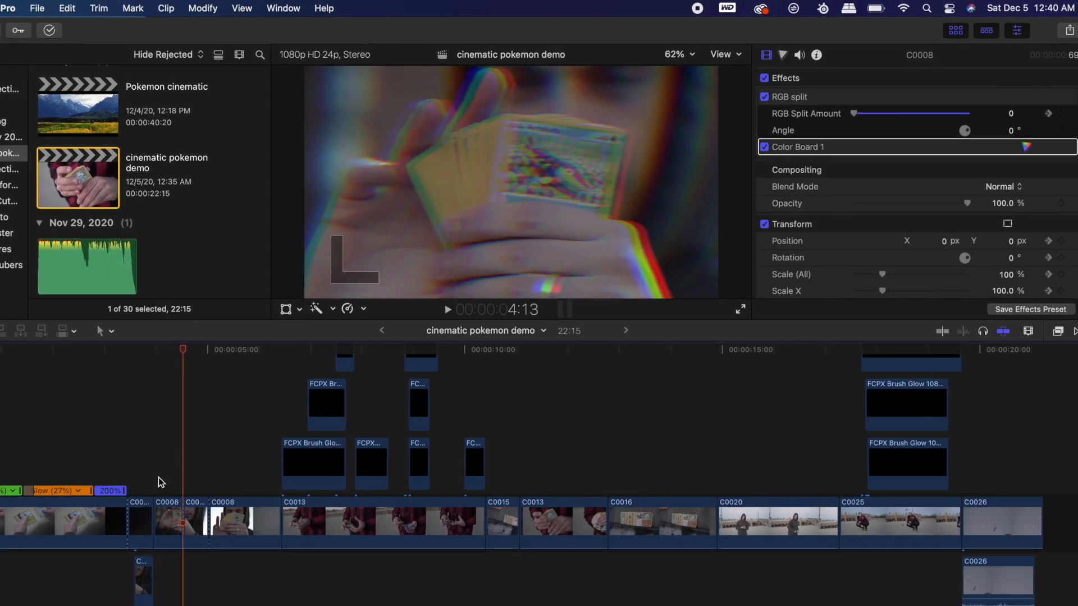
# Step: Select the short second C0008 clip and examine its RGB split and transform changes frame by frame
pyautogui.click(194, 520)
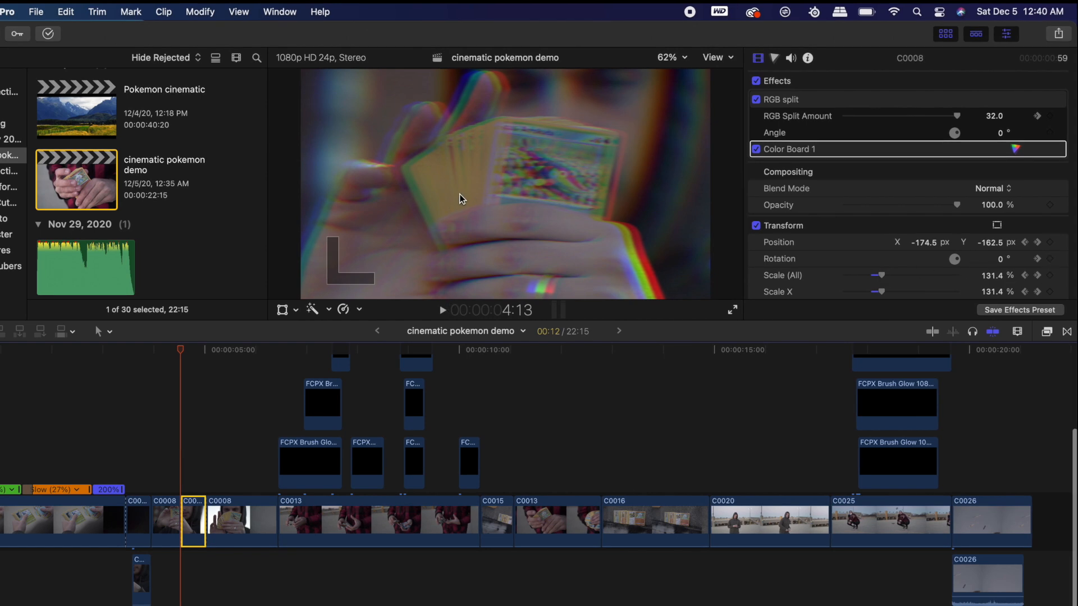
pyautogui.press('Right')
pyautogui.press('Right')
pyautogui.press('Right')
pyautogui.press('Right')
pyautogui.press('Right')
pyautogui.press('Right')
pyautogui.press('Right')
pyautogui.press('Right')
pyautogui.press('Right')
pyautogui.press('Right')
pyautogui.press('Right')
pyautogui.press('Right')
pyautogui.press('Right')
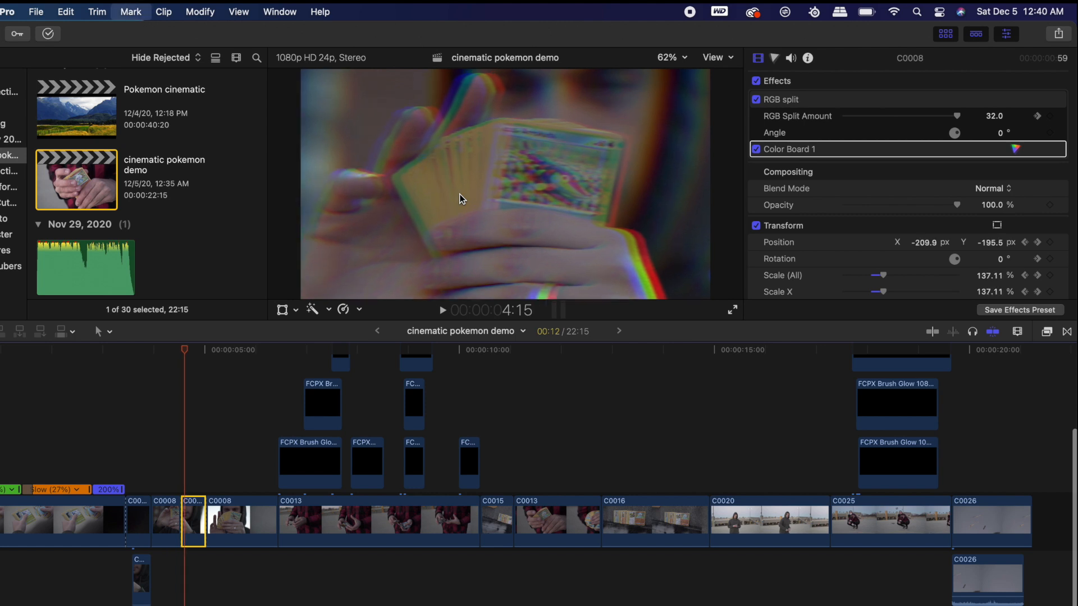
pyautogui.press('Left')
pyautogui.press('Left')
pyautogui.press('Left')
pyautogui.press('Left')
pyautogui.press('Left')
pyautogui.press('Left')
pyautogui.press('Left')
pyautogui.press('Left')
pyautogui.press('Left')
pyautogui.press('Left')
pyautogui.press('Left')
pyautogui.press('Left')
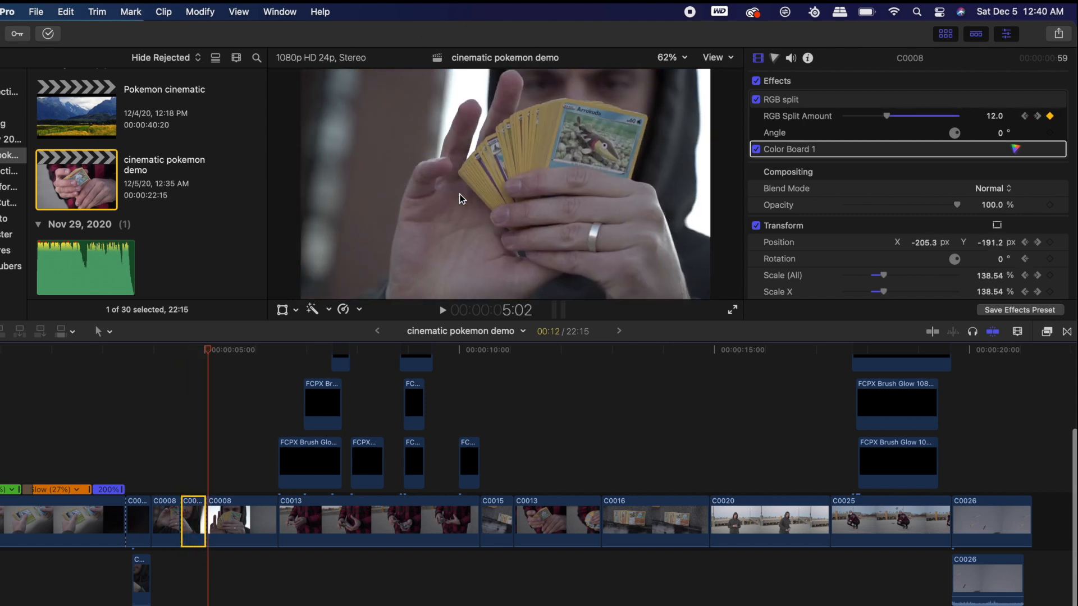
pyautogui.press('Right')
pyautogui.press('Right')
pyautogui.press('Right')
pyautogui.press('Right')
pyautogui.press('Right')
pyautogui.press('Right')
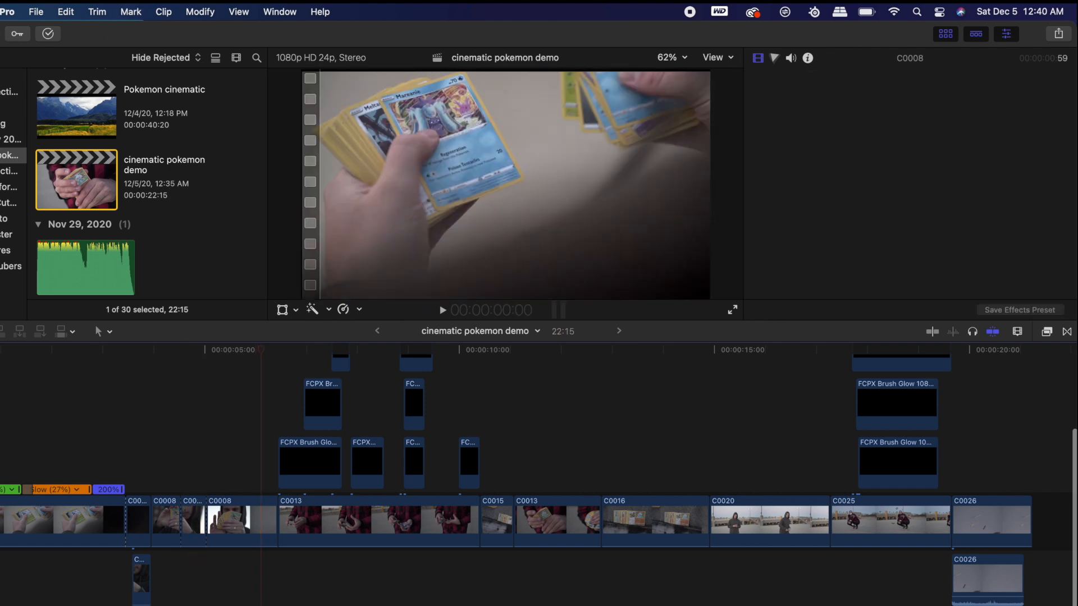
# Step: Play the sequence from the start through the C0008 clips and examine the last one's move into C0013
pyautogui.press('space')
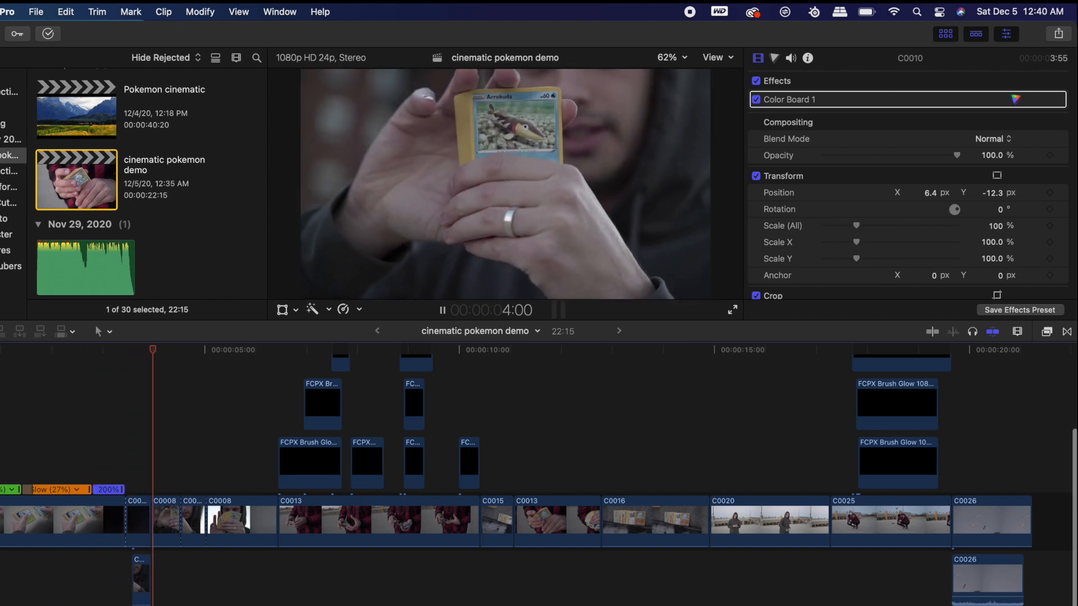
pyautogui.press('space')
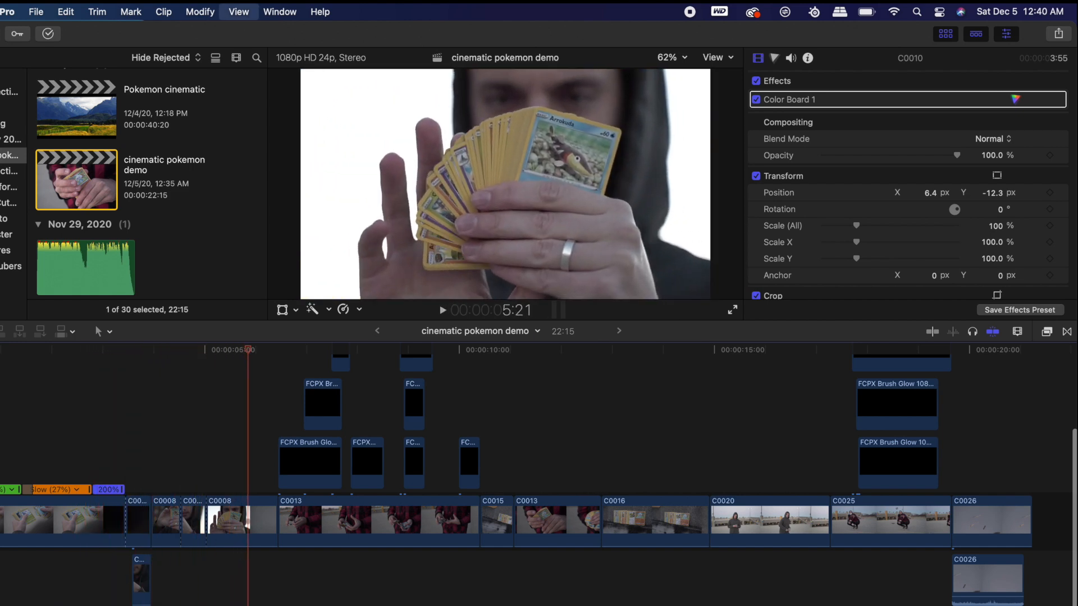
pyautogui.click(269, 426)
pyautogui.press('Right')
pyautogui.press('Right')
pyautogui.press('Right')
pyautogui.press('Right')
pyautogui.press('Right')
pyautogui.press('Right')
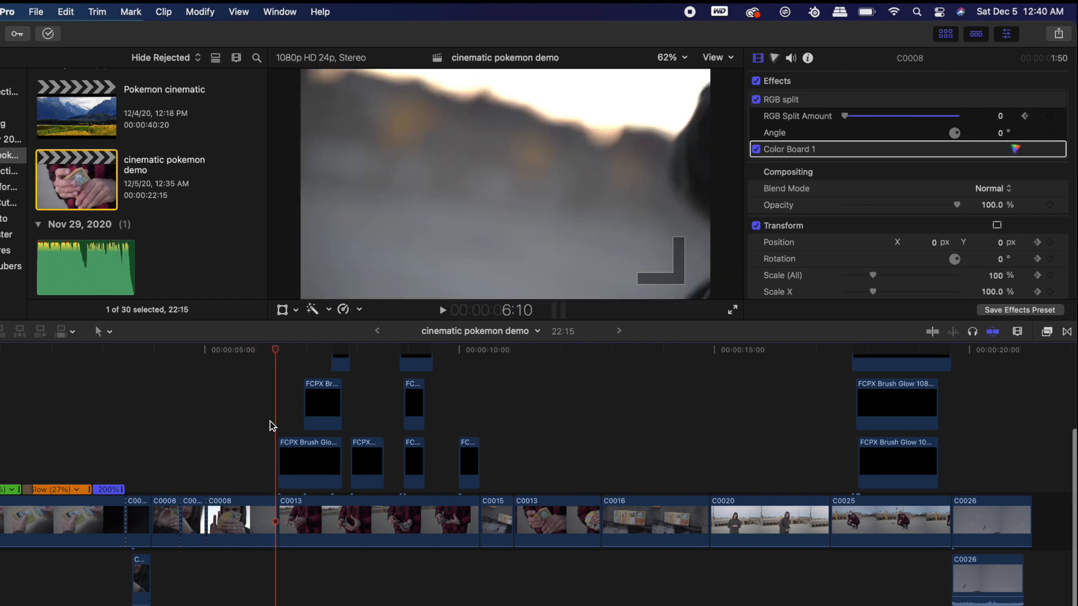
# Step: Examine the green glow lines growing along the sleeve at the start of the first C0013 clip frame by frame
pyautogui.press('Right')
pyautogui.press('Right')
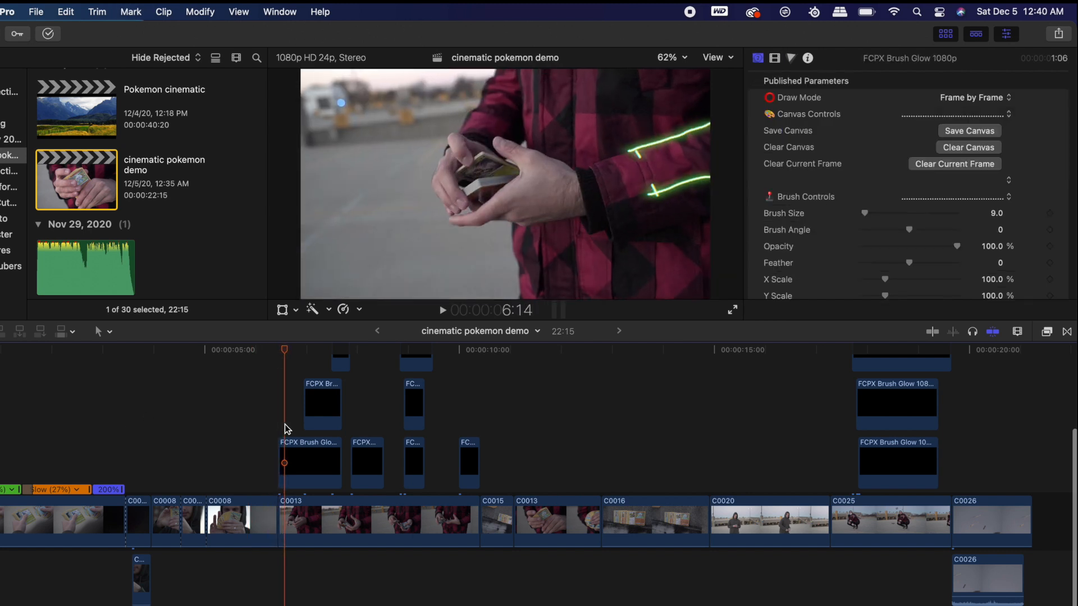
pyautogui.press('Right')
pyautogui.press('Right')
pyautogui.press('Right')
pyautogui.press('Right')
pyautogui.press('Right')
pyautogui.press('Right')
pyautogui.press('Right')
pyautogui.press('Right')
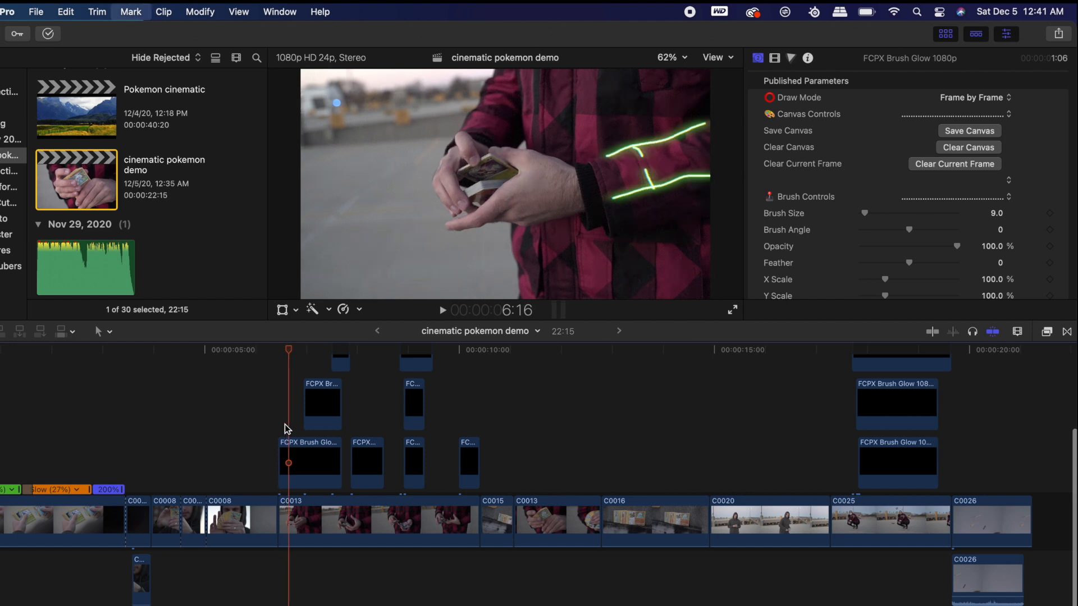
# Step: Examine the sleeve and card glow drawings over the first C0013 clip frame by frame
pyautogui.press('Right')
pyautogui.press('Right')
pyautogui.press('Right')
pyautogui.press('Right')
pyautogui.press('Right')
pyautogui.press('Right')
pyautogui.press('Right')
pyautogui.press('Right')
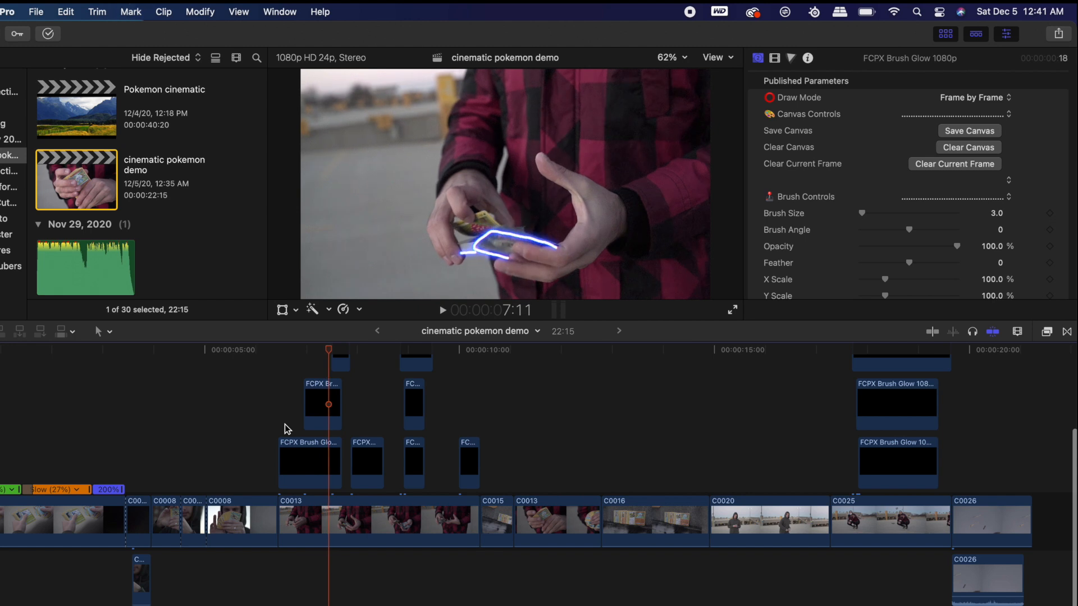
pyautogui.press('Right')
pyautogui.press('Right')
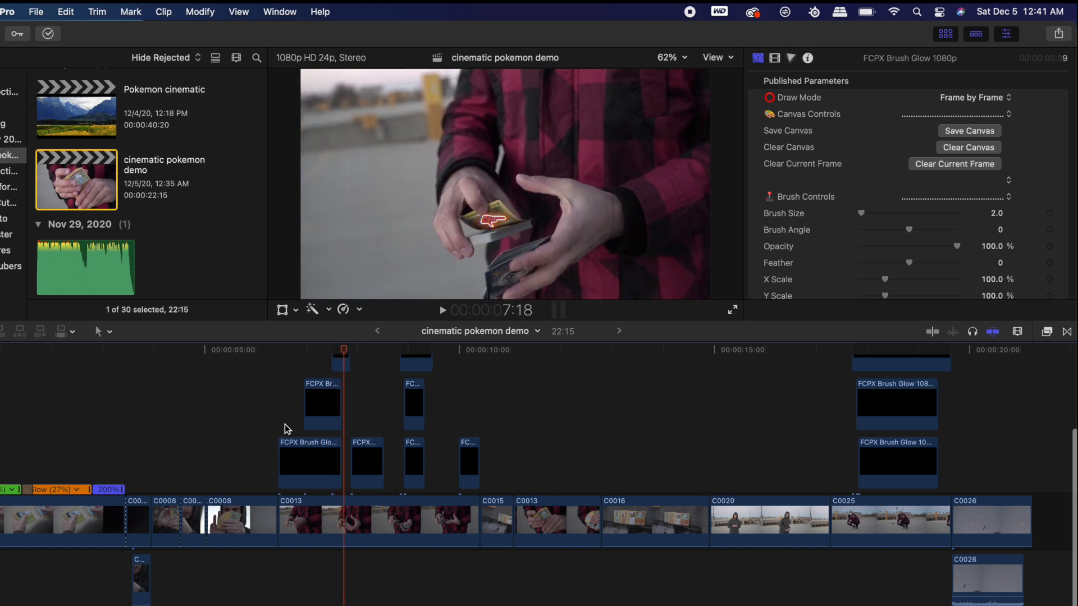
# Step: Select all the brush glow clips above the first C0013 clip, then play through their drawings
pyautogui.moveTo(271, 378); pyautogui.dragTo(284, 356)
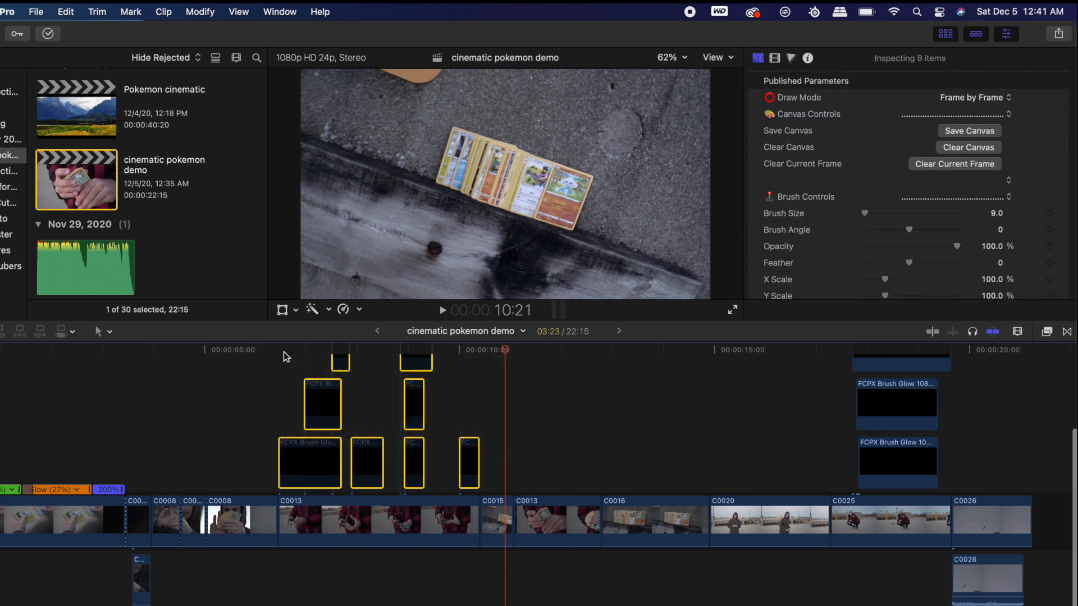
pyautogui.click(277, 387)
pyautogui.press('space')
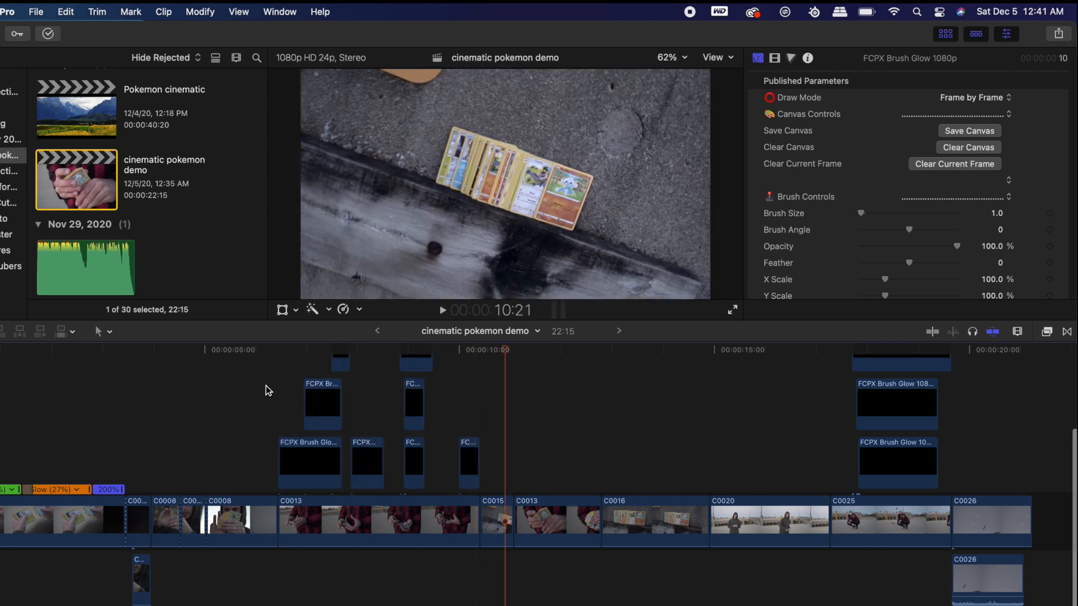
pyautogui.click(265, 389)
pyautogui.press('space')
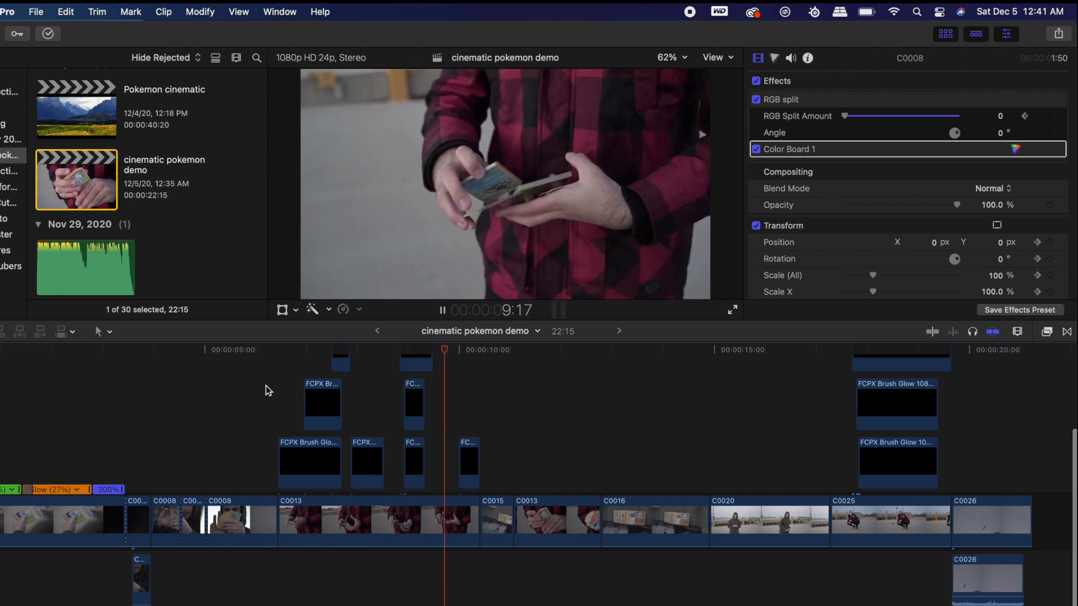
# Step: Play the C0015 clip into the second C0013, then show C0015's retiming and the Reverse Clip option
pyautogui.click(476, 413)
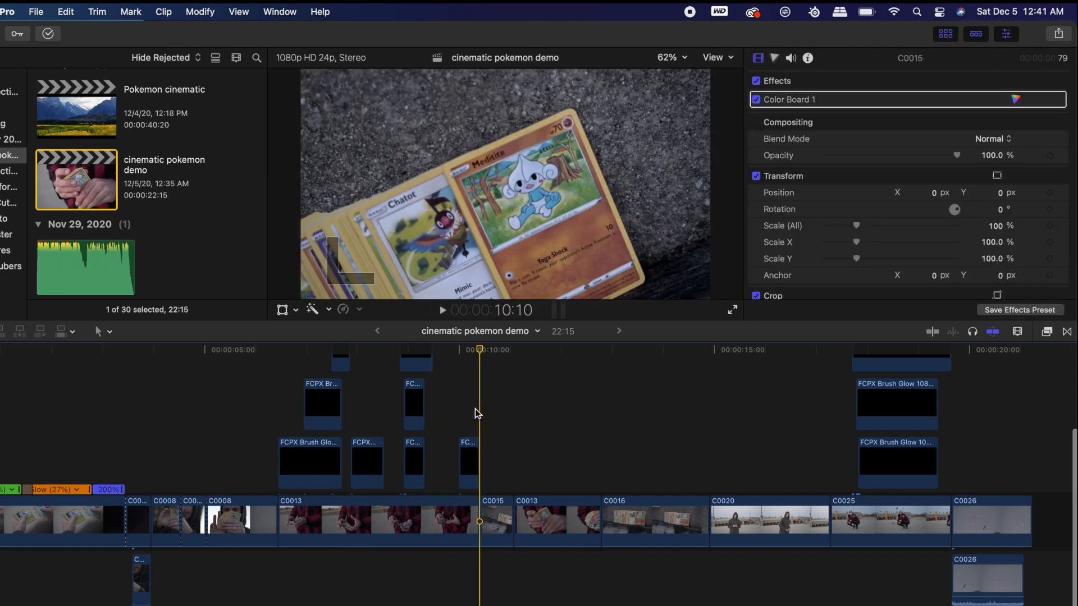
pyautogui.press('space')
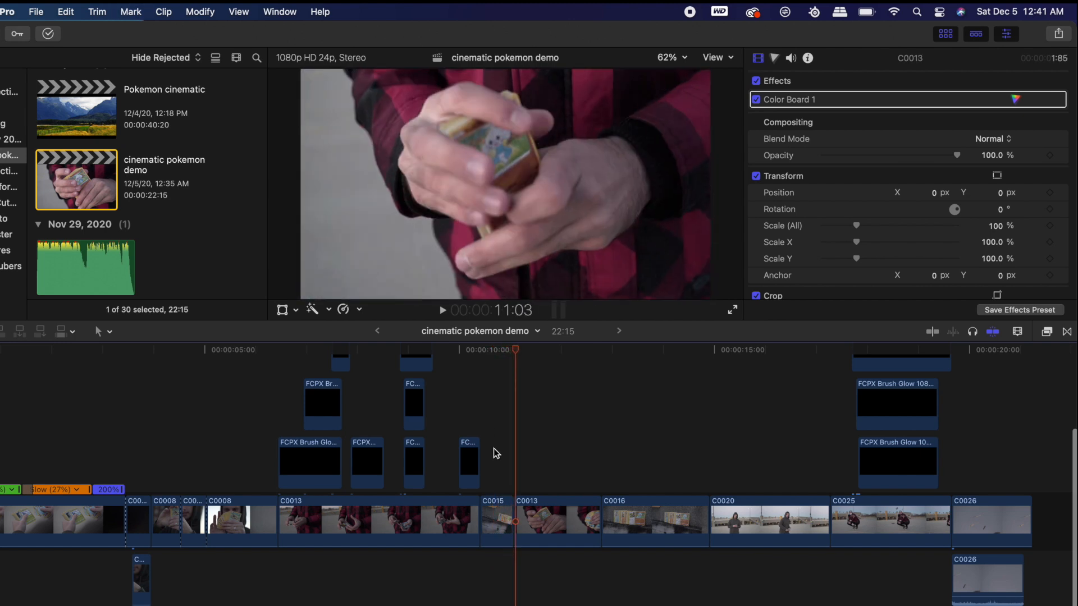
pyautogui.press('super+equal')
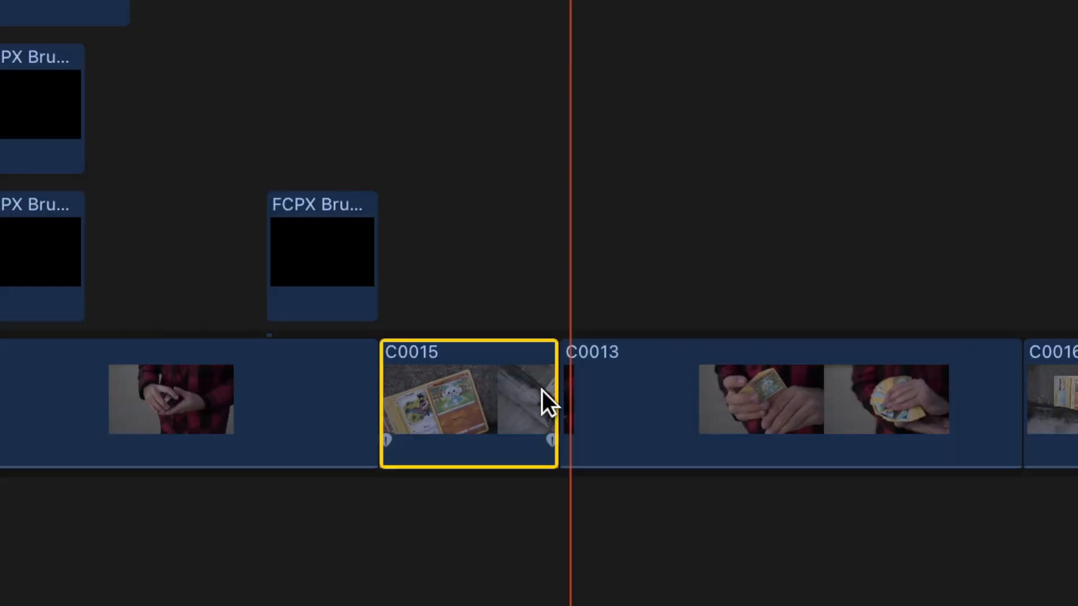
pyautogui.press('super+r')
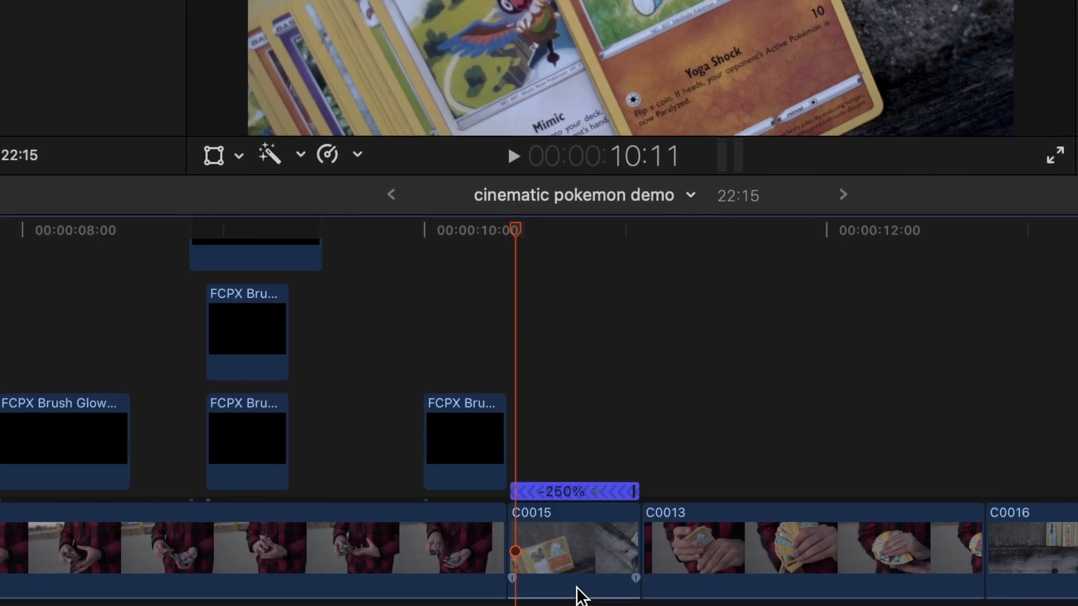
pyautogui.click(355, 151)
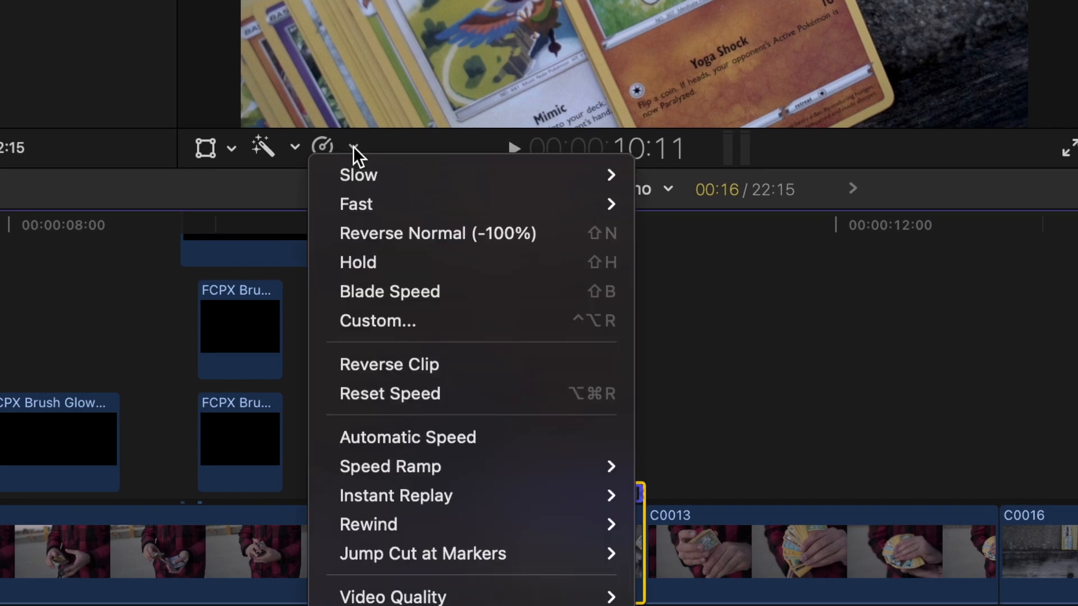
pyautogui.click(412, 364)
# Step: Replay the C0015 clip and examine its camera move into the second C0013 clip frame by frame
pyautogui.press('space')
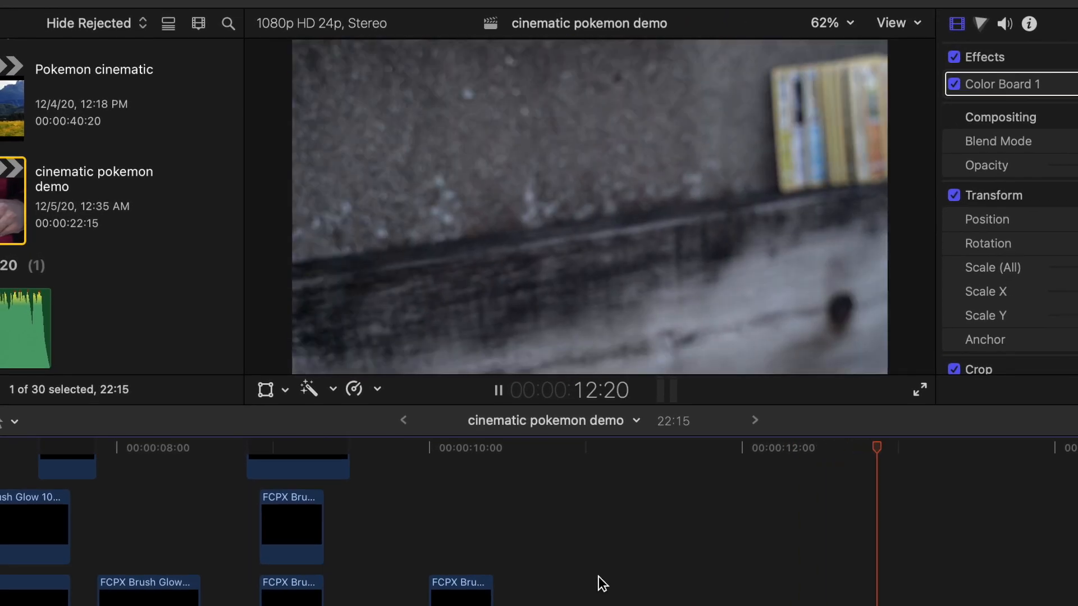
pyautogui.press('space')
pyautogui.click(522, 585)
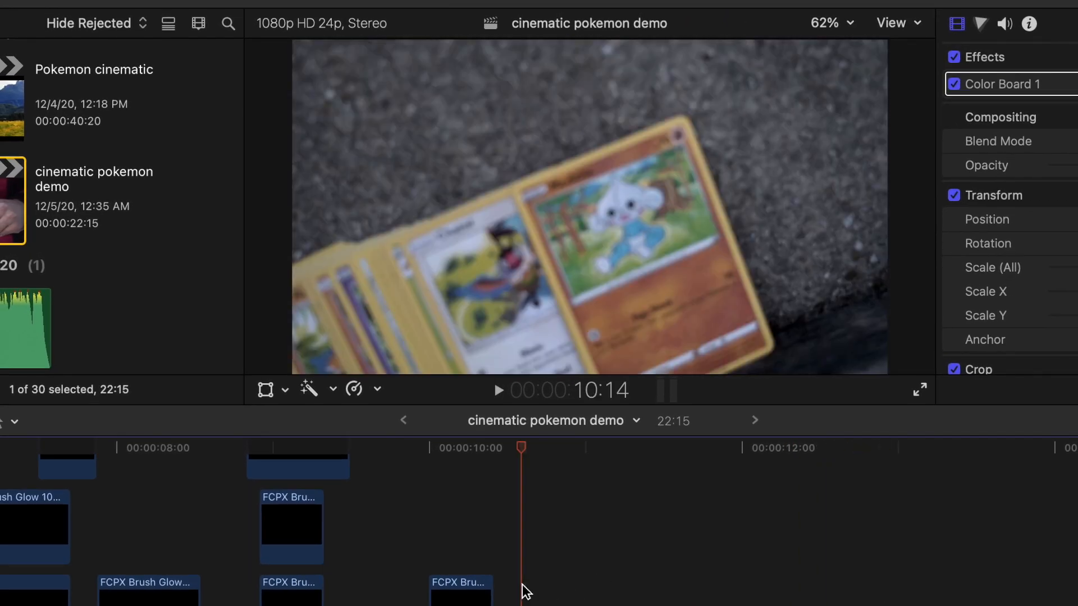
pyautogui.press('Right')
pyautogui.press('Right')
pyautogui.press('Right')
pyautogui.press('Right')
pyautogui.press('Right')
pyautogui.press('Right')
pyautogui.press('Right')
pyautogui.press('Right')
pyautogui.press('Right')
pyautogui.press('Right')
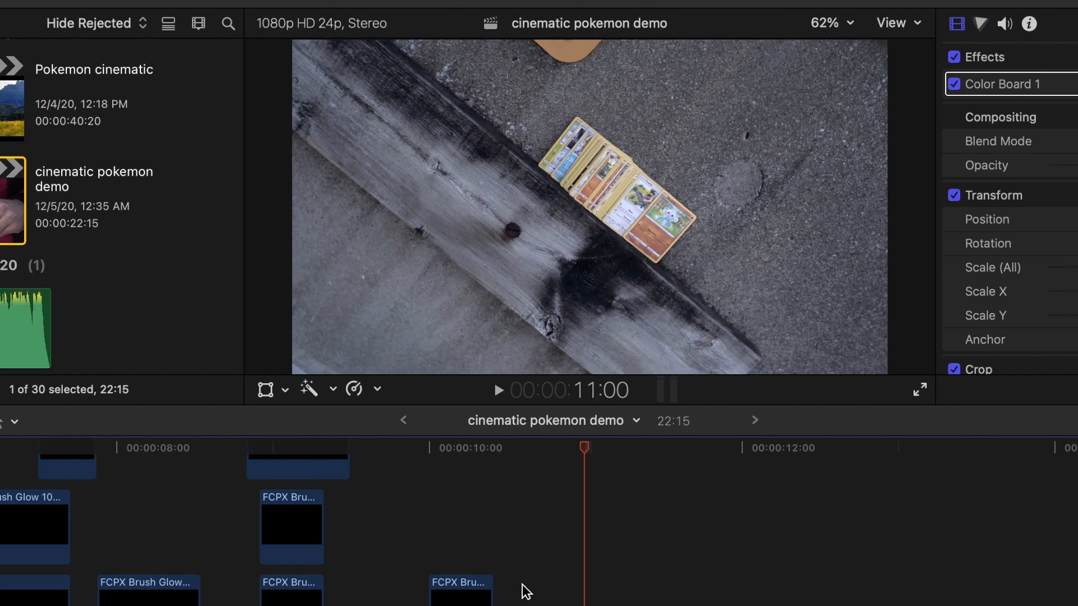
pyautogui.press('Right')
pyautogui.press('Right')
pyautogui.press('Right')
pyautogui.press('Right')
pyautogui.press('Right')
pyautogui.press('Right')
pyautogui.press('Right')
pyautogui.press('Right')
pyautogui.press('Right')
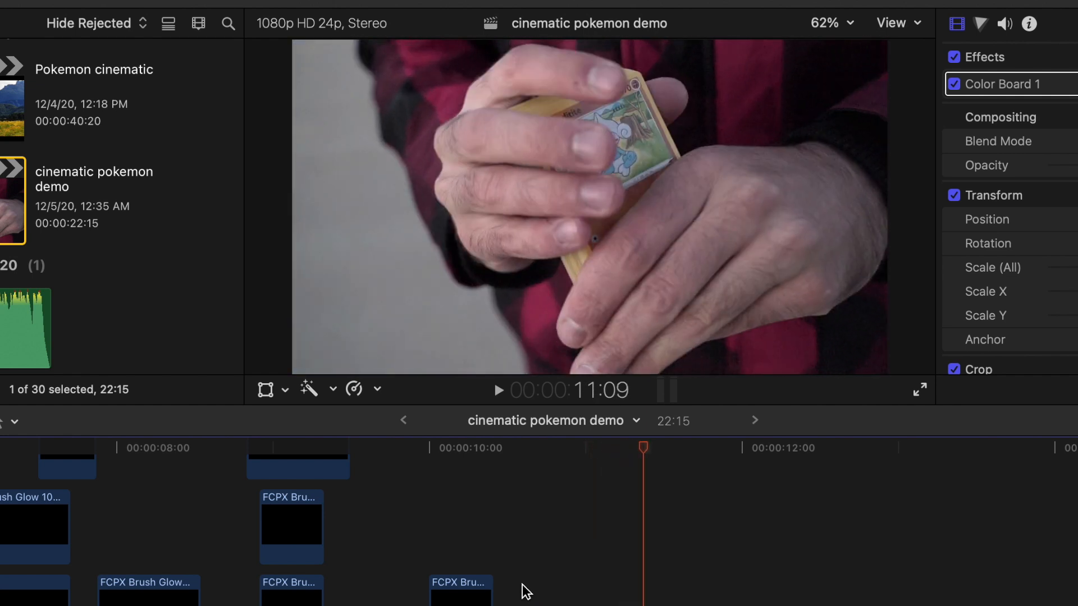
# Step: Examine the card fan movement toward the end of the second C0013 clip frame by frame
pyautogui.press('Right')
pyautogui.press('Right')
pyautogui.press('Right')
pyautogui.press('Right')
pyautogui.press('Right')
pyautogui.press('Right')
pyautogui.press('Right')
pyautogui.press('Right')
pyautogui.press('Right')
pyautogui.press('Right')
pyautogui.press('Right')
pyautogui.press('Right')
pyautogui.press('Right')
pyautogui.press('Right')
pyautogui.press('Right')
pyautogui.press('Right')
pyautogui.press('Right')
pyautogui.press('Right')
pyautogui.press('Right')
pyautogui.press('Right')
pyautogui.press('Left')
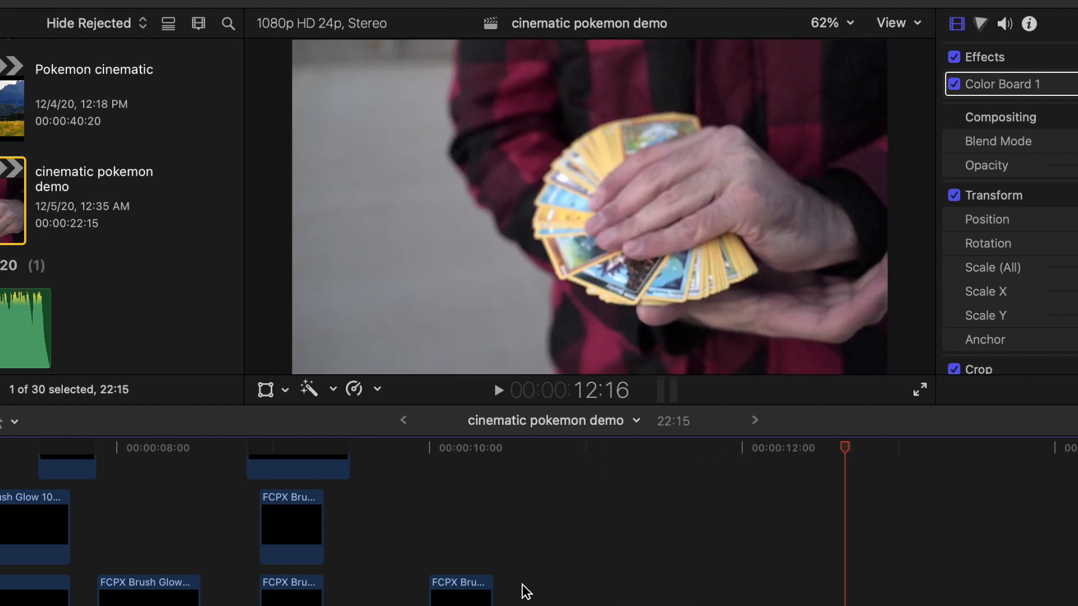
pyautogui.press('Left')
pyautogui.press('Left')
pyautogui.press('Left')
pyautogui.press('Left')
pyautogui.press('Left')
pyautogui.press('Left')
pyautogui.press('Left')
pyautogui.press('Left')
pyautogui.press('Left')
pyautogui.press('Right')
pyautogui.press('Right')
pyautogui.press('Right')
pyautogui.press('Right')
pyautogui.press('Right')
pyautogui.press('Right')
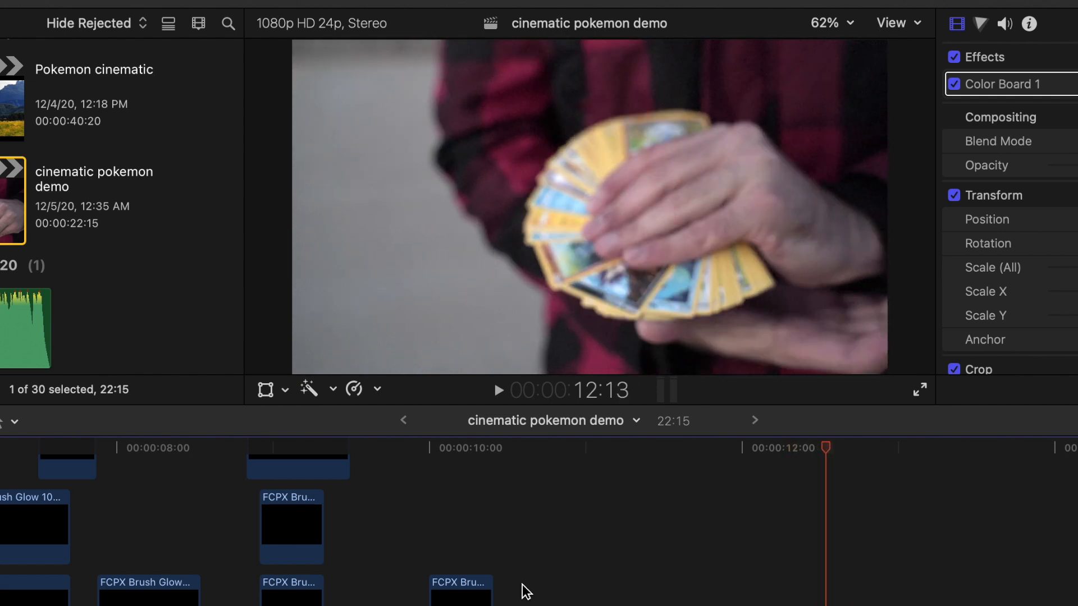
# Step: Examine the transition from the second C0013 clip into C0016 and its view of the cards frame by frame
pyautogui.press('Right')
pyautogui.press('Right')
pyautogui.press('Right')
pyautogui.press('Right')
pyautogui.press('Right')
pyautogui.press('Right')
pyautogui.press('Right')
pyautogui.press('Right')
pyautogui.press('Right')
pyautogui.press('Right')
pyautogui.press('Right')
pyautogui.press('Right')
pyautogui.press('Right')
pyautogui.press('Right')
pyautogui.press('Right')
pyautogui.press('Right')
pyautogui.press('Right')
pyautogui.press('Right')
pyautogui.press('Right')
pyautogui.press('Right')
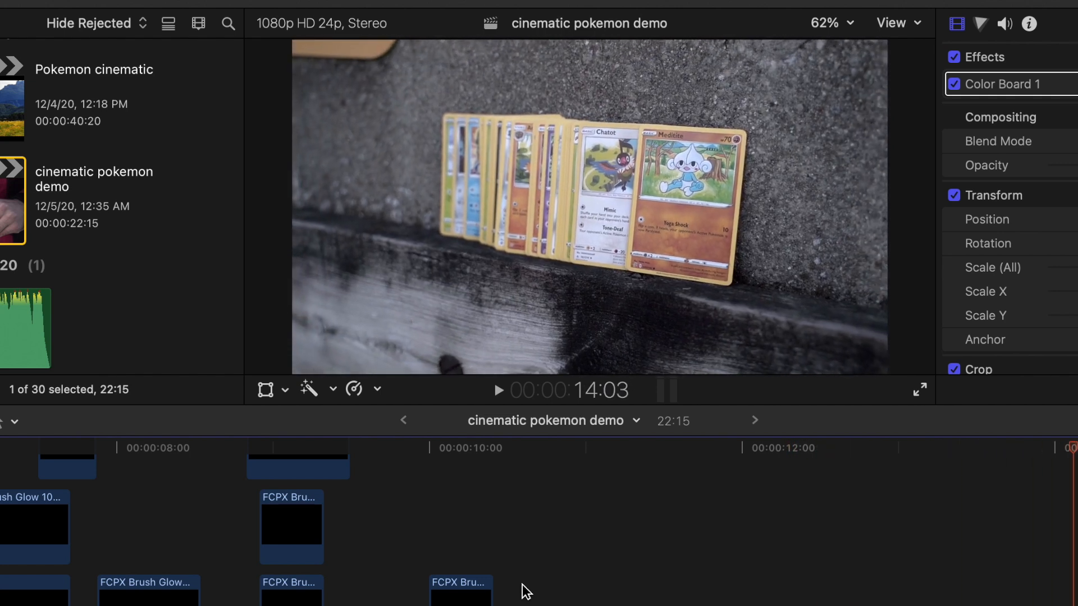
pyautogui.press('Right')
pyautogui.press('Right')
pyautogui.press('Right')
pyautogui.press('Right')
pyautogui.press('Left')
pyautogui.press('Left')
pyautogui.press('Left')
pyautogui.press('Left')
pyautogui.press('Left')
pyautogui.press('Left')
pyautogui.press('Left')
pyautogui.press('Left')
pyautogui.press('Left')
pyautogui.press('Left')
pyautogui.press('Left')
pyautogui.press('Left')
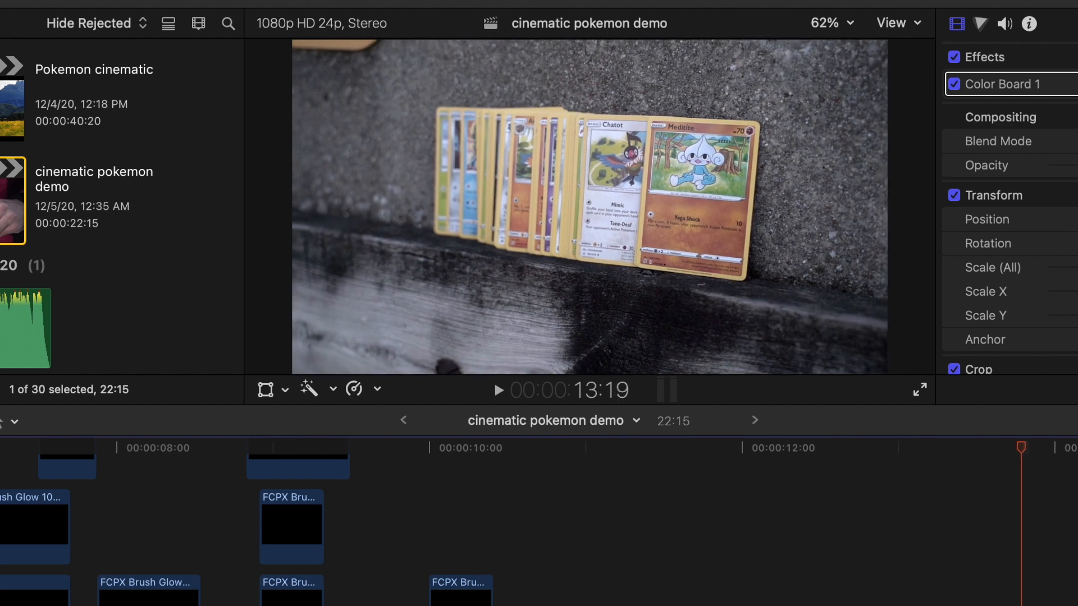
# Step: Examine the fast camera move at the end of the C0016 clip frame by frame, up to its last frame
pyautogui.press('Right')
pyautogui.press('Right')
pyautogui.press('Right')
pyautogui.press('Right')
pyautogui.press('Right')
pyautogui.press('Right')
pyautogui.press('Right')
pyautogui.press('Right')
pyautogui.press('Right')
pyautogui.press('Right')
pyautogui.press('Right')
pyautogui.press('Right')
pyautogui.press('Right')
pyautogui.press('Right')
pyautogui.press('Right')
pyautogui.press('Right')
pyautogui.press('Right')
pyautogui.press('Right')
pyautogui.press('Right')
pyautogui.press('Right')
pyautogui.press('Right')
pyautogui.press('Right')
pyautogui.press('Right')
pyautogui.press('Right')
pyautogui.press('Right')
pyautogui.press('Right')
pyautogui.press('Right')
pyautogui.press('Right')
pyautogui.press('Right')
pyautogui.press('Right')
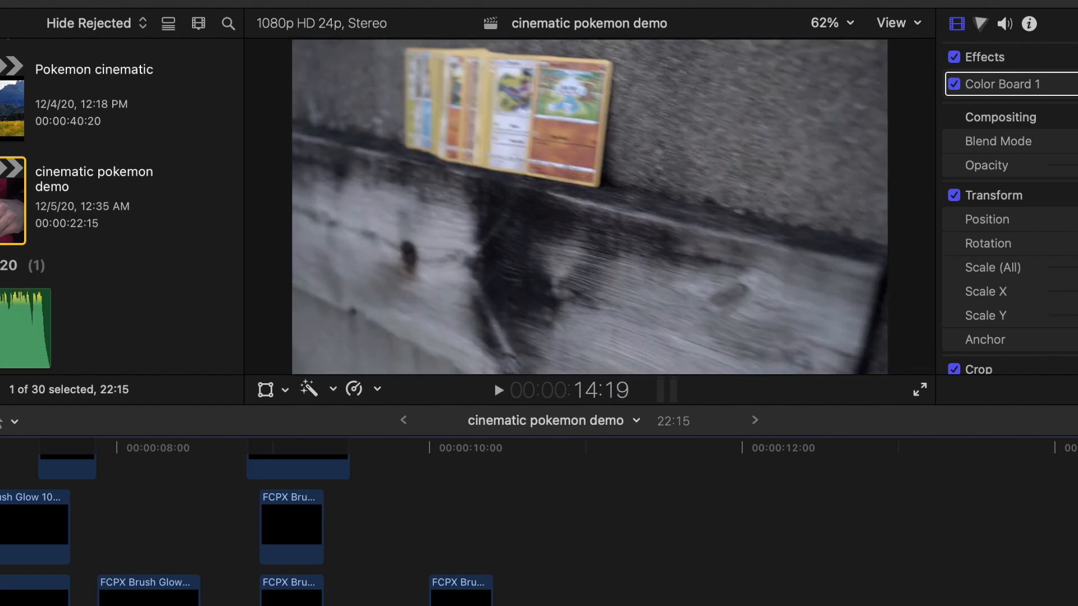
pyautogui.press('Left')
pyautogui.press('Left')
pyautogui.press('Left')
pyautogui.press('Left')
pyautogui.press('Left')
pyautogui.press('Left')
pyautogui.press('Left')
pyautogui.press('Left')
pyautogui.press('Right')
pyautogui.press('Right')
pyautogui.press('Right')
pyautogui.press('Right')
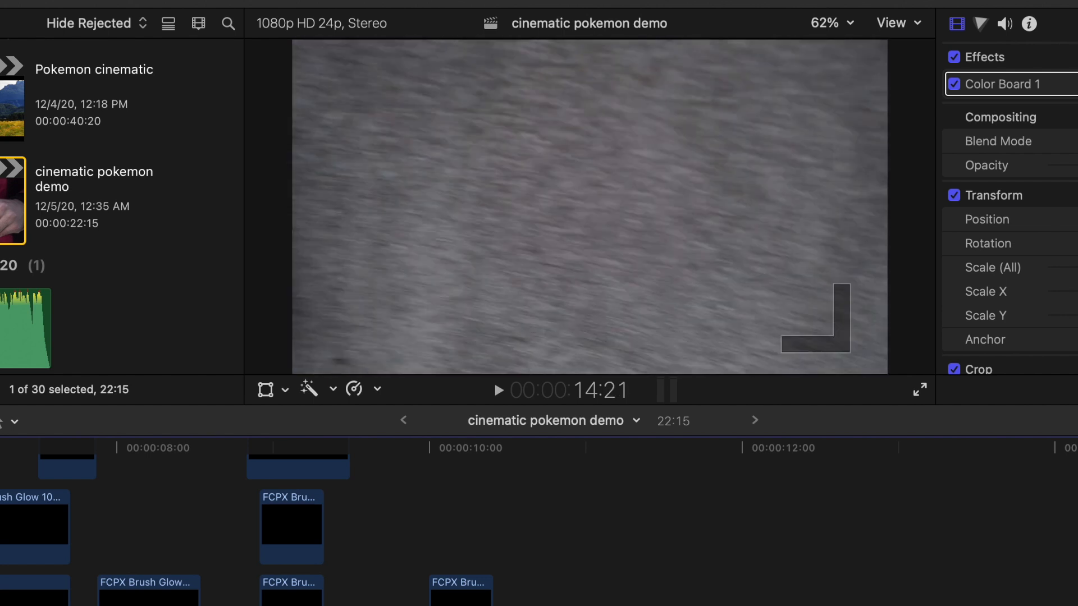
# Step: Step back and forth frame by frame through the fast camera move at the end of C0016, up to the first frame of C0020
pyautogui.press('Left')
pyautogui.press('Left')
pyautogui.press('Left')
pyautogui.press('Left')
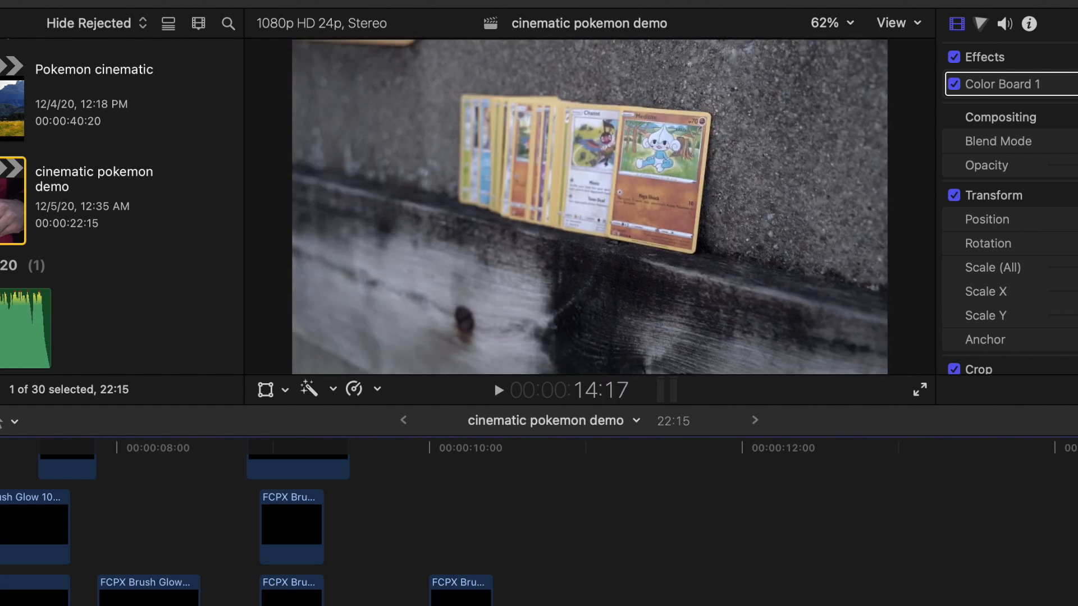
pyautogui.press('Left')
pyautogui.press('Left')
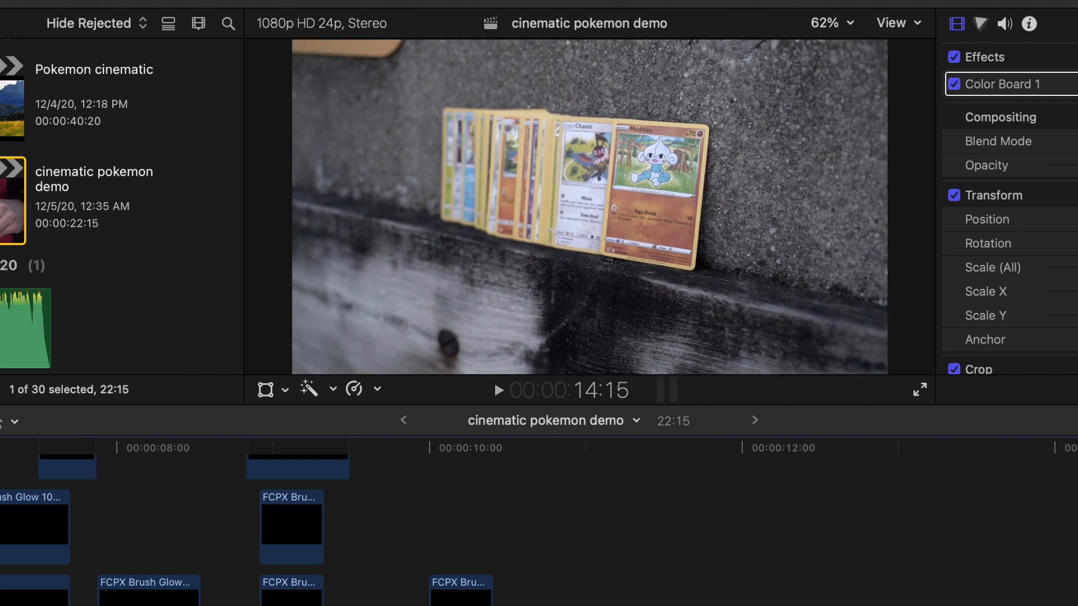
pyautogui.press('Right')
pyautogui.press('Right')
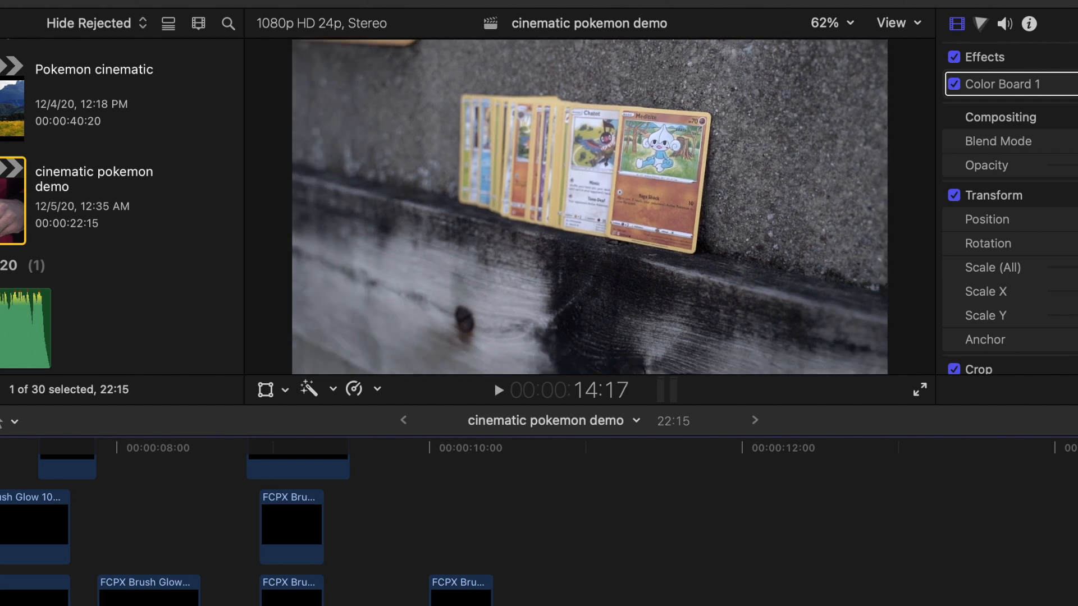
pyautogui.press('Right')
pyautogui.press('Right')
pyautogui.press('Right')
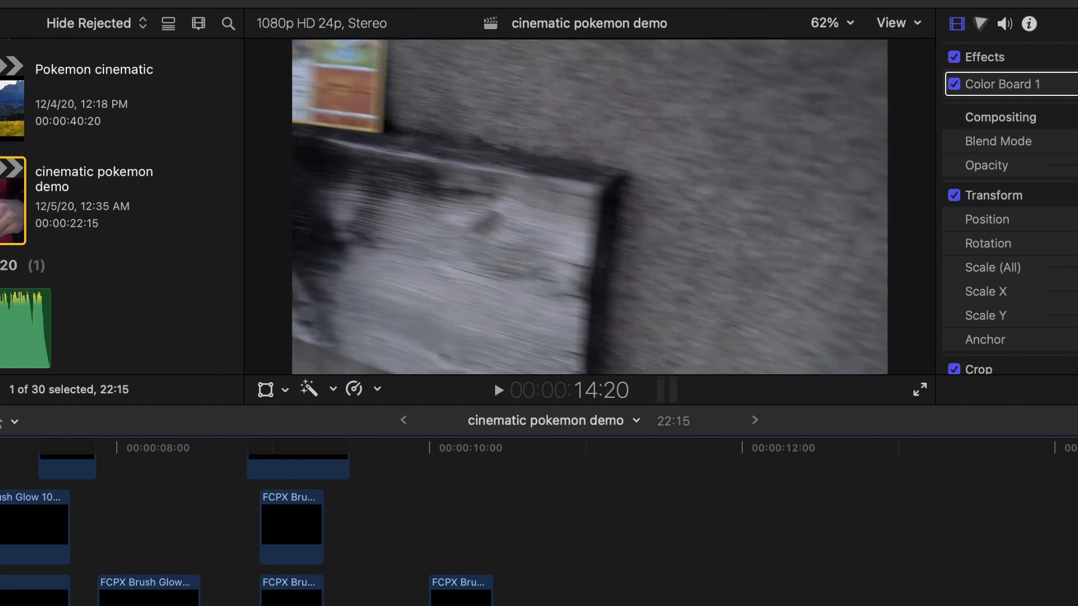
pyautogui.press('Right')
pyautogui.press('Right')
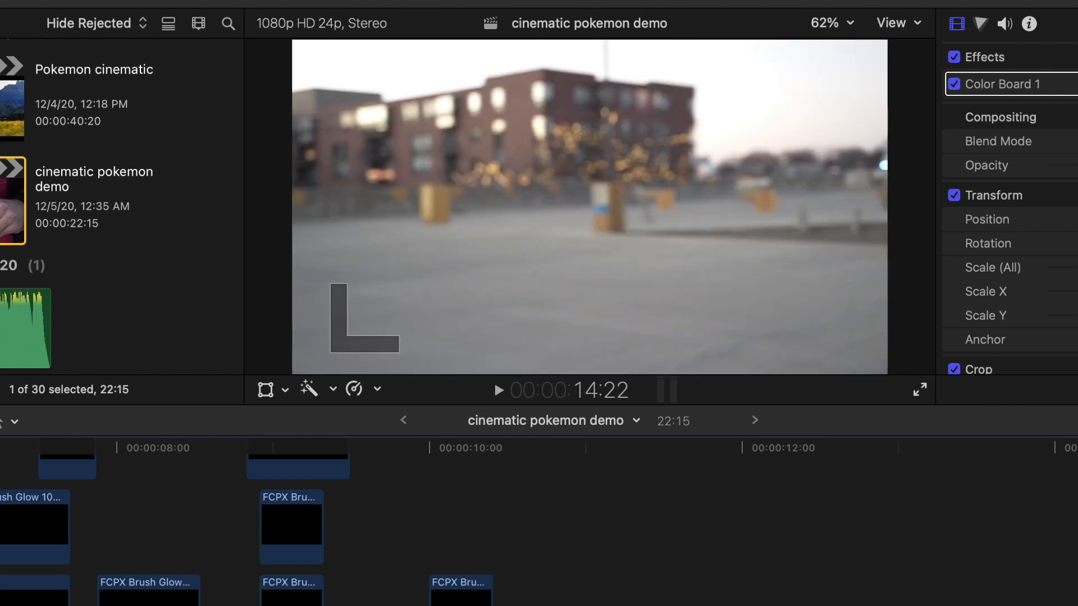
# Step: Examine the opening frames of the C0020 clip frame by frame and return to the last frame of C0016
pyautogui.press('Right')
pyautogui.press('Right')
pyautogui.press('Right')
pyautogui.press('Right')
pyautogui.press('Right')
pyautogui.press('Right')
pyautogui.press('Right')
pyautogui.press('Right')
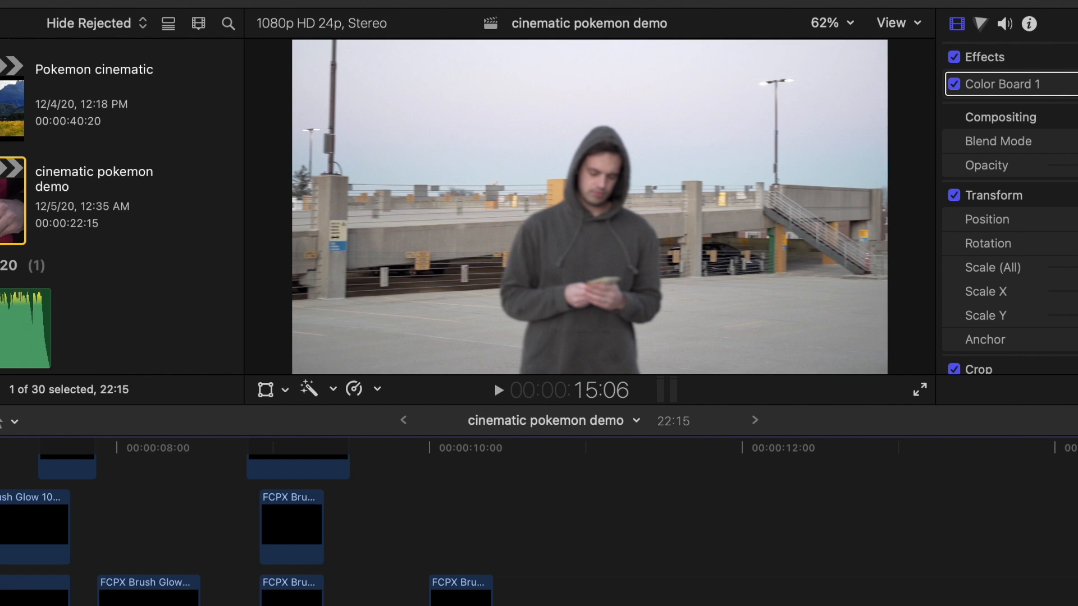
pyautogui.press('Left')
pyautogui.press('Left')
pyautogui.press('Left')
pyautogui.press('Left')
pyautogui.press('Left')
pyautogui.press('Left')
pyautogui.press('Left')
pyautogui.press('Left')
pyautogui.press('Left')
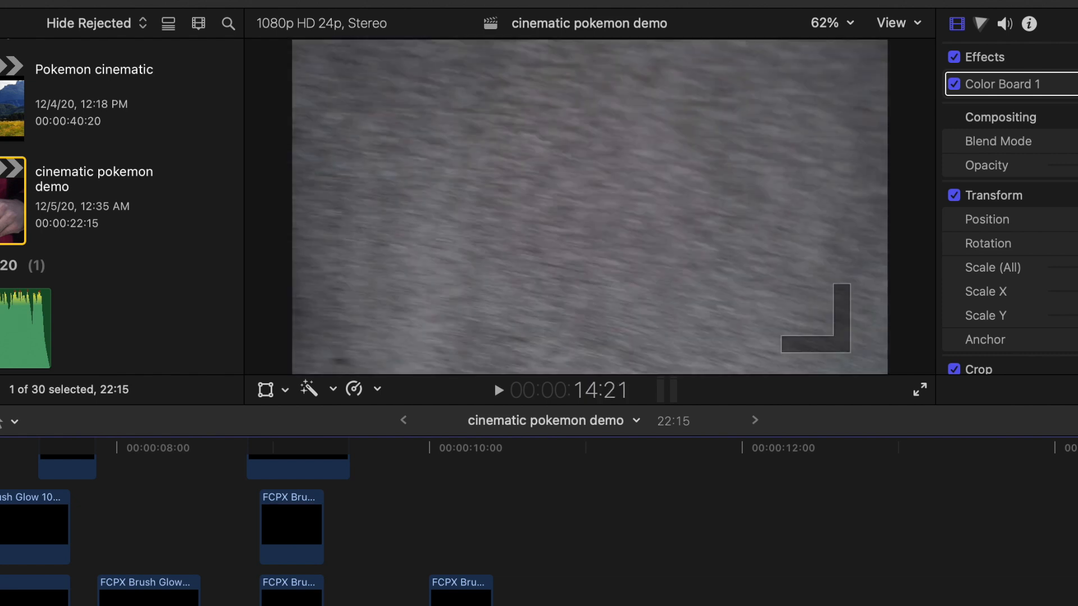
# Step: Examine the card throw and zoom in the second half of C0020 frame by frame, and return to the clip's first frame
pyautogui.press('Down')
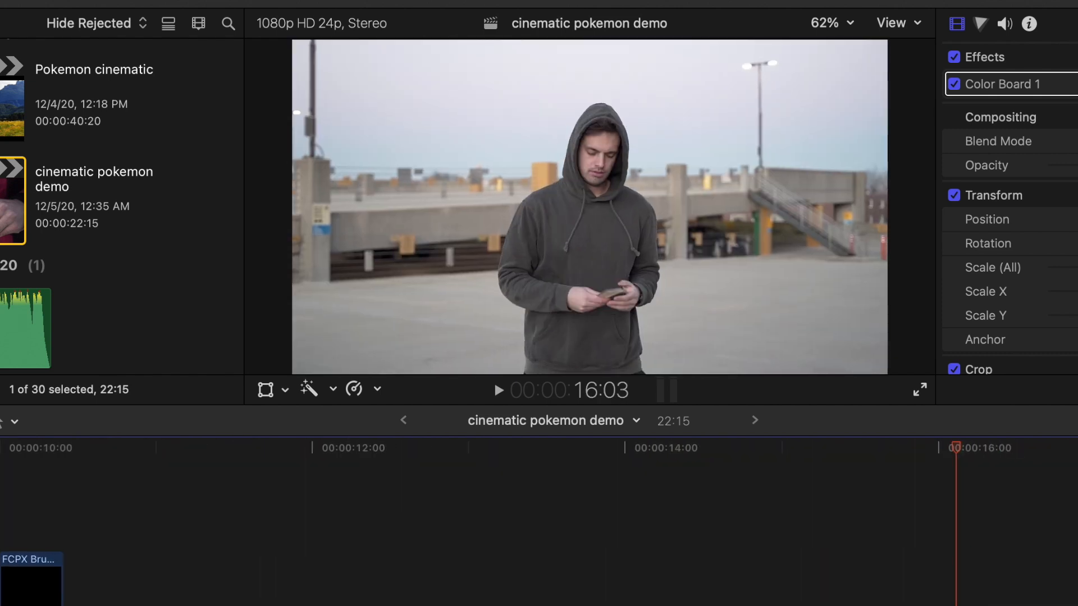
pyautogui.press('Right')
pyautogui.press('Right')
pyautogui.press('Right')
pyautogui.press('Right')
pyautogui.press('Right')
pyautogui.press('Right')
pyautogui.press('Right')
pyautogui.press('Right')
pyautogui.press('Right')
pyautogui.press('Right')
pyautogui.press('Right')
pyautogui.press('Right')
pyautogui.press('Right')
pyautogui.press('Right')
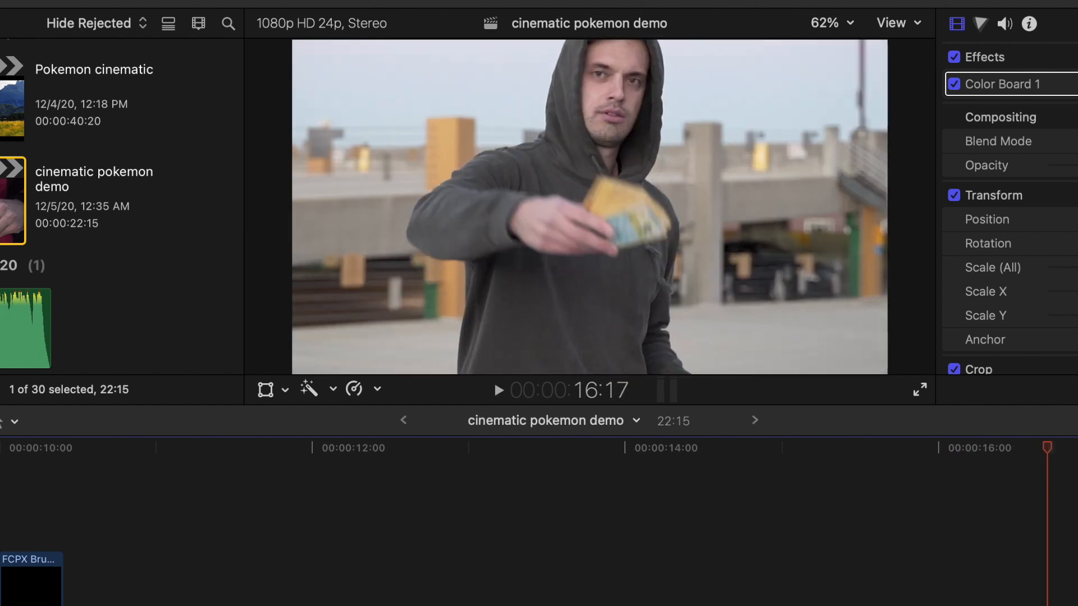
pyautogui.press('Right')
pyautogui.press('Right')
pyautogui.press('Right')
pyautogui.press('Right')
pyautogui.press('Right')
pyautogui.press('Right')
pyautogui.press('Right')
pyautogui.press('Right')
pyautogui.press('Right')
pyautogui.press('Right')
pyautogui.press('Right')
pyautogui.press('Right')
pyautogui.press('Right')
pyautogui.press('Right')
pyautogui.press('Right')
pyautogui.press('Right')
pyautogui.press('Up')
pyautogui.press('Up')
pyautogui.press('Up')
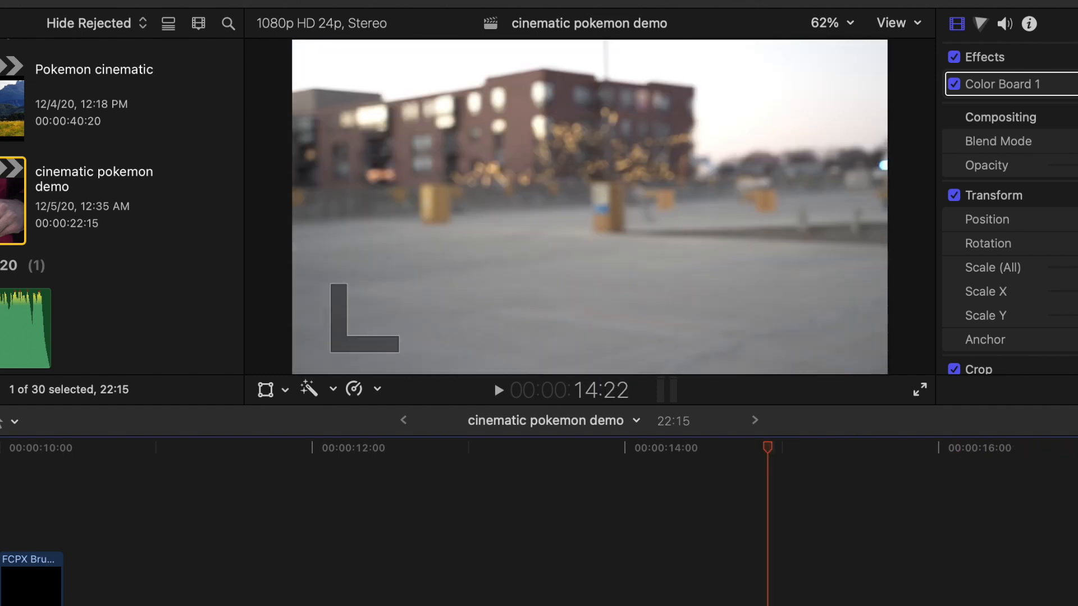
# Step: Go to the C0020 zoom keyframe at 16:19 during the card throw and set its Scale (All) to 253.48%
pyautogui.press('Right')
pyautogui.press('Right')
pyautogui.press('Right')
pyautogui.press('Right')
pyautogui.press('Right')
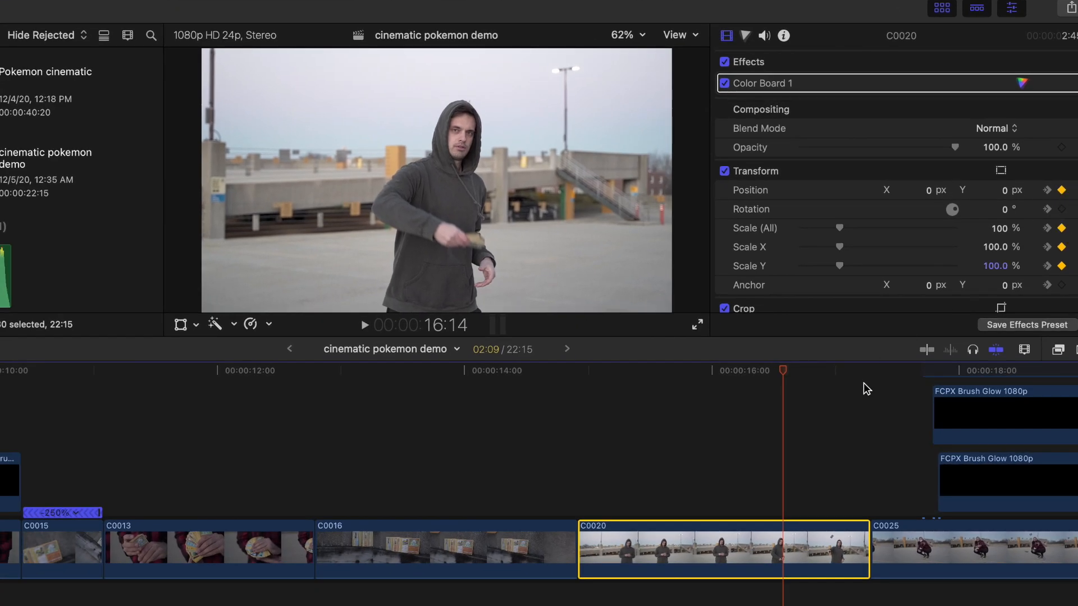
pyautogui.press('Right')
pyautogui.press('Right')
pyautogui.press('Right')
pyautogui.press('Right')
pyautogui.press('Right')
pyautogui.press('Right')
pyautogui.press('Right')
pyautogui.press('Left')
pyautogui.press('Left')
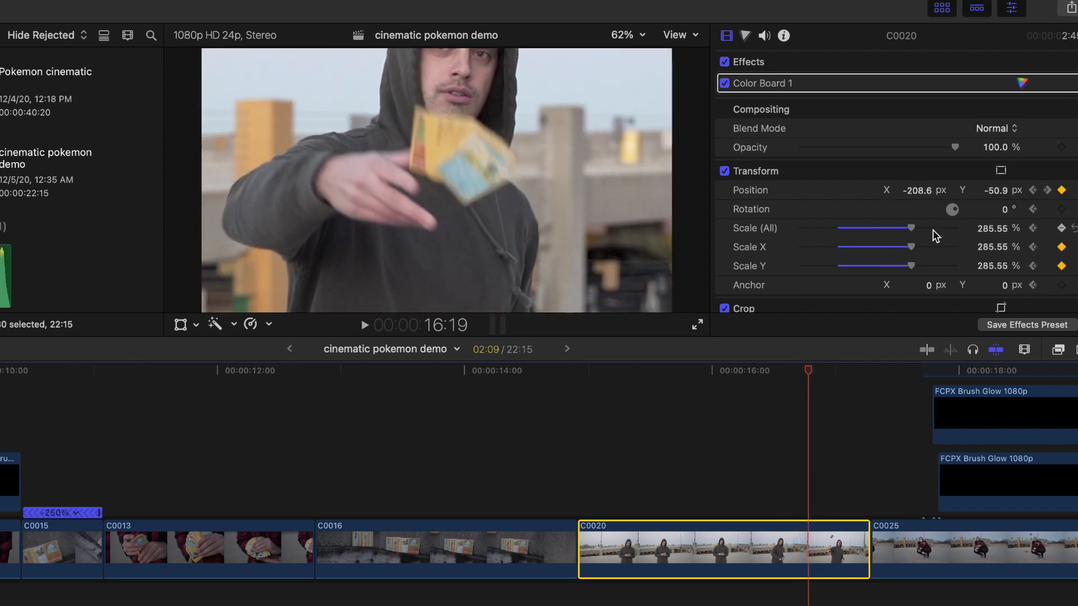
pyautogui.moveTo(915, 230)
pyautogui.mouseDown()
pyautogui.moveTo(951, 231)
pyautogui.moveTo(902, 228)
pyautogui.mouseUp()
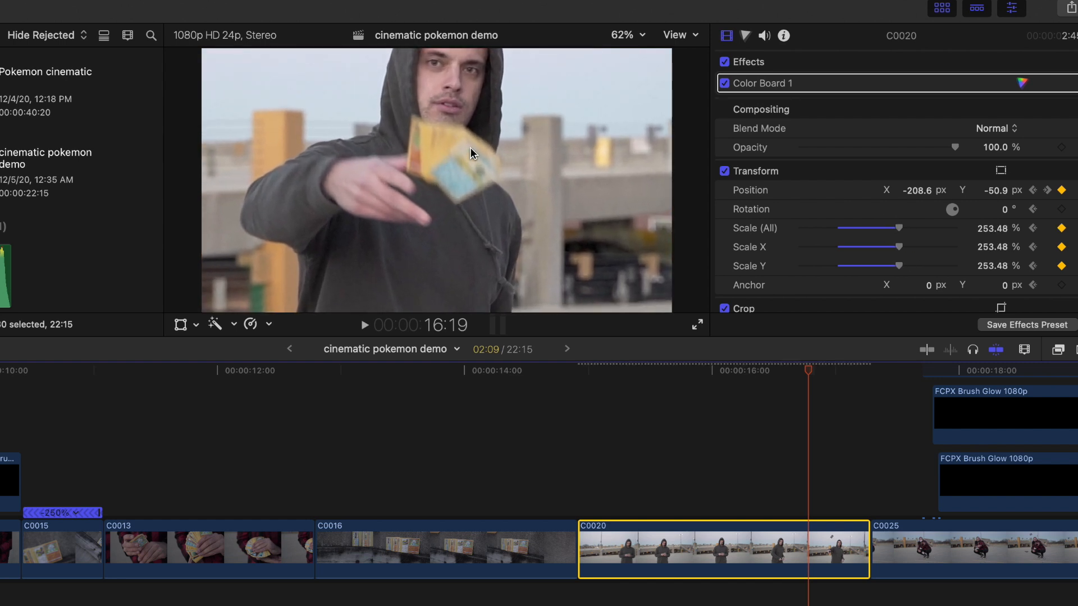
# Step: Play the C0020 clip from its first frame to review the card-throw zoom
pyautogui.click(571, 470)
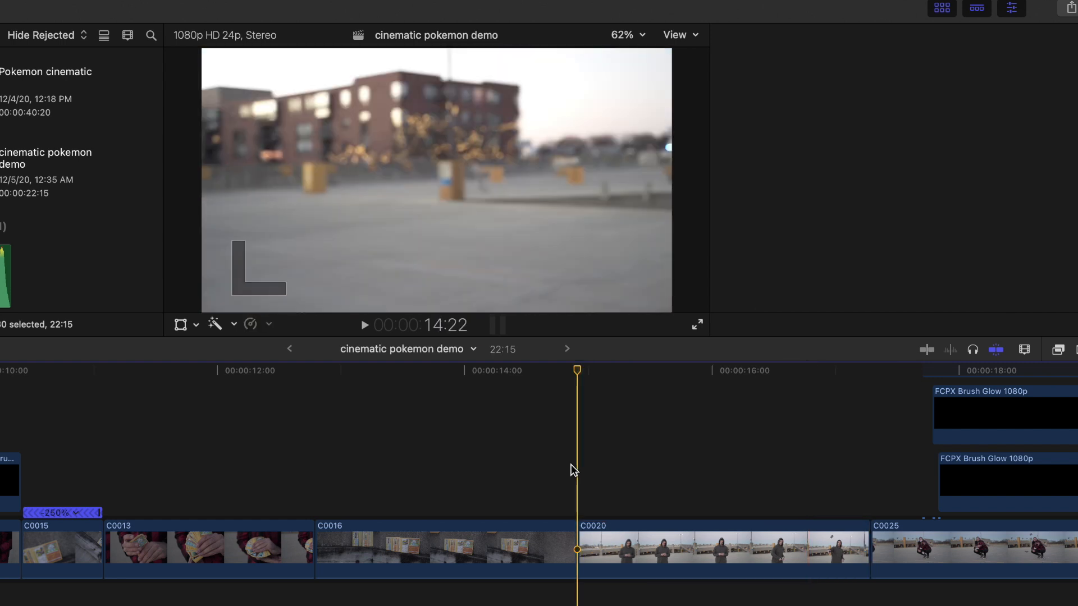
pyautogui.press('space')
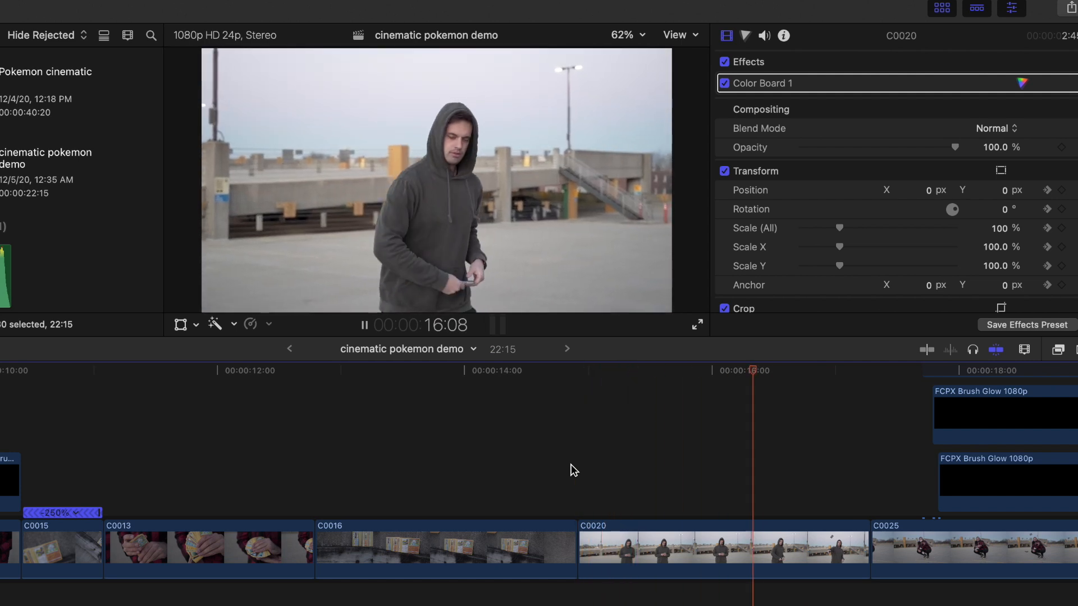
pyautogui.press('space')
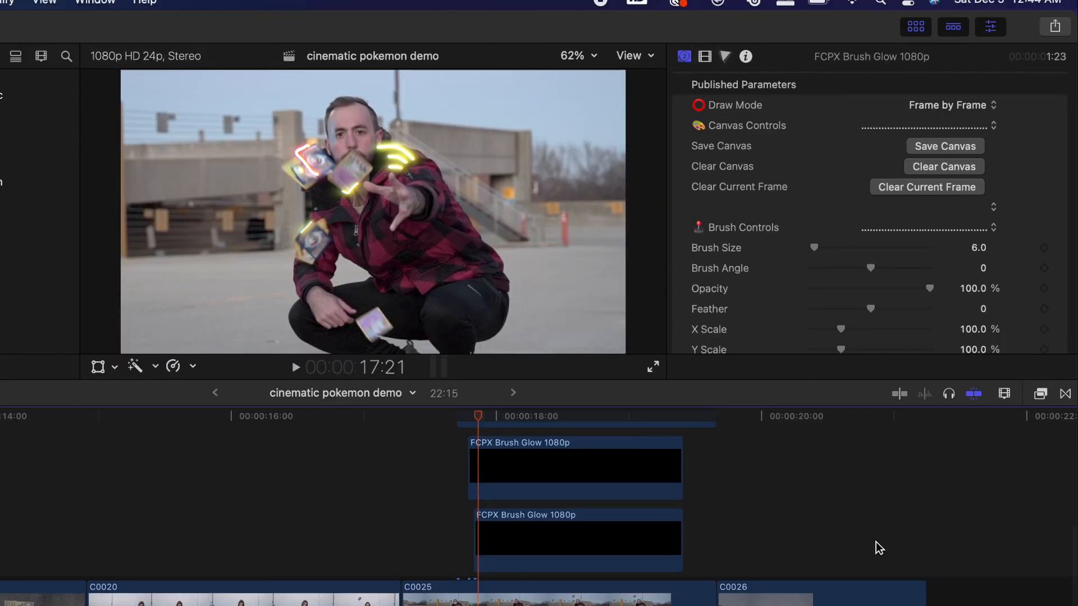
# Step: Play the beginning of the C0025 clip up to the card throw
pyautogui.click(404, 553)
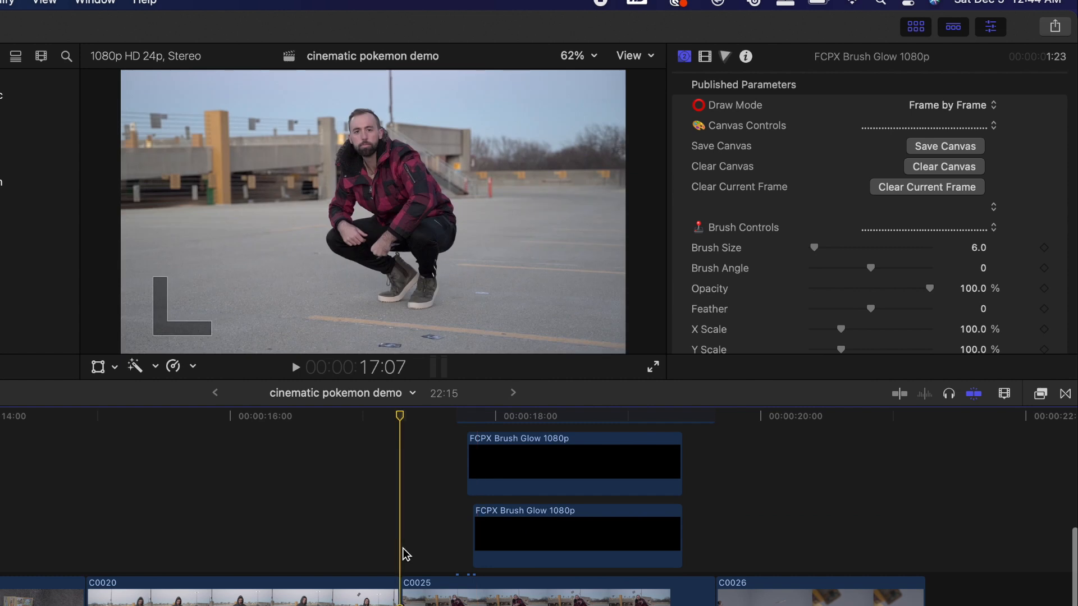
pyautogui.press('space')
pyautogui.press('space')
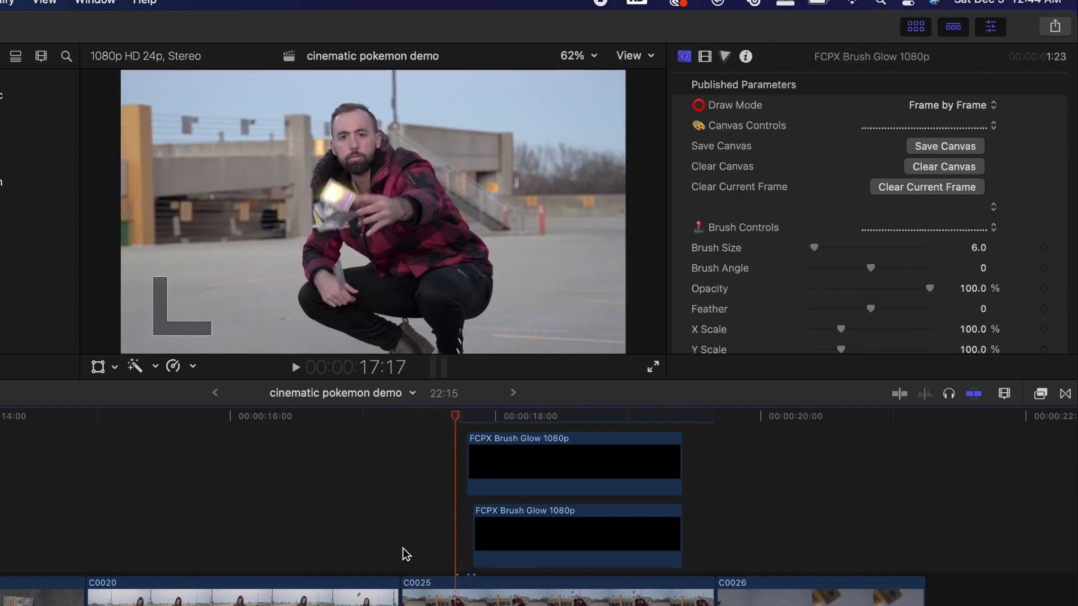
# Step: Select the C0025 clip and inspect its scale keyframes from the first frame to the keyframe at 17:22
pyautogui.click(402, 548)
pyautogui.click(436, 601)
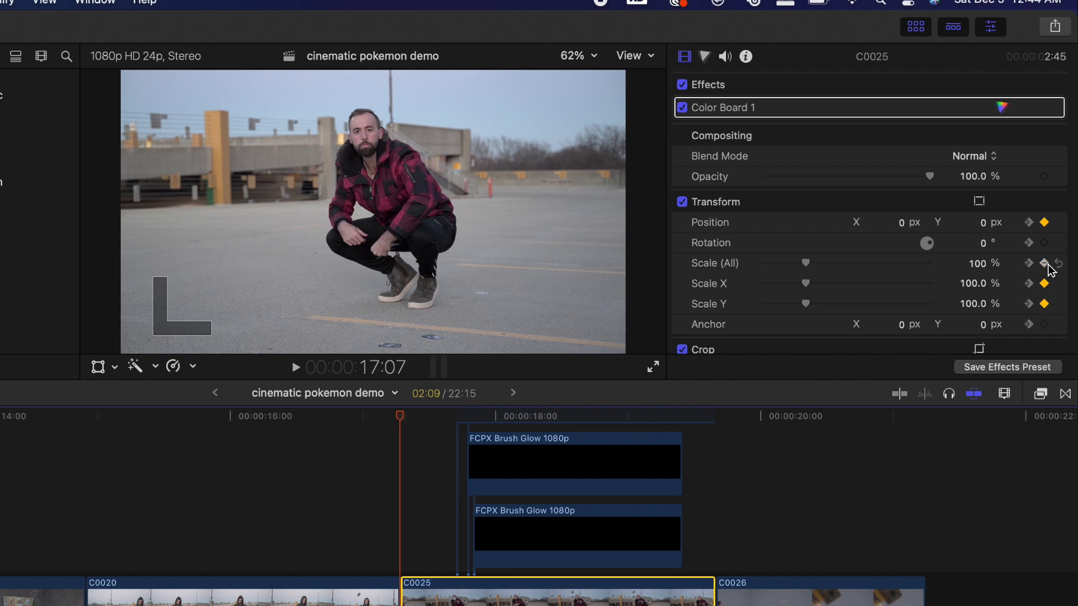
pyautogui.press('space')
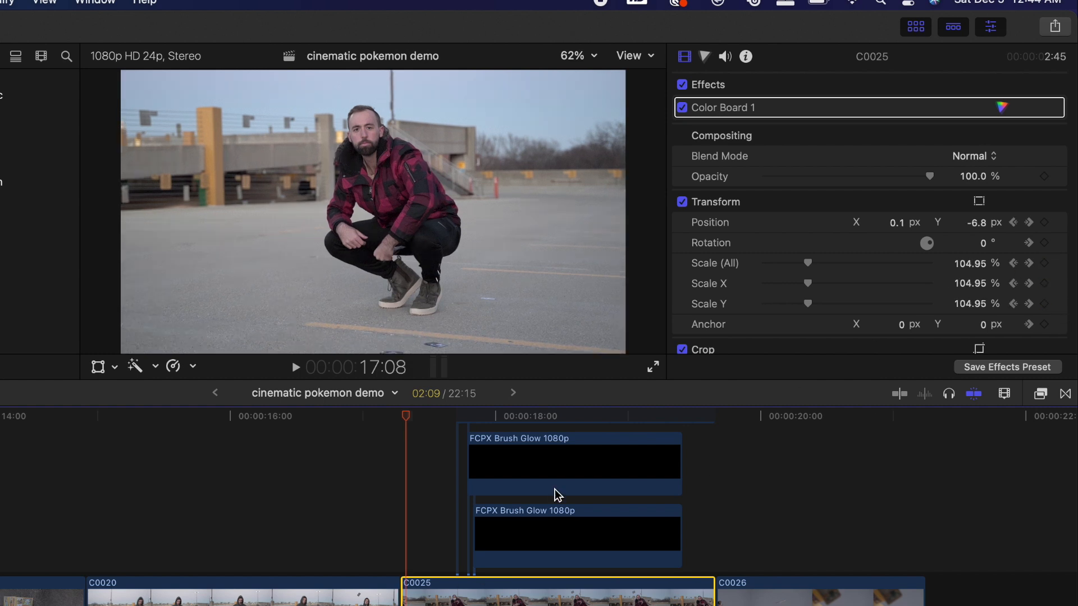
pyautogui.click(1029, 264)
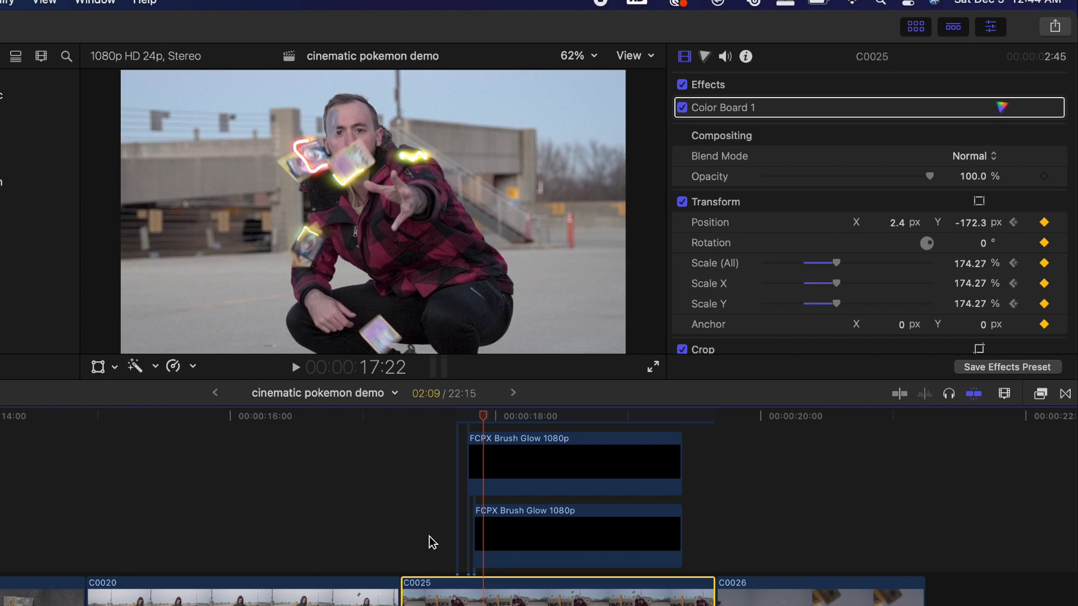
# Step: Examine the stacked FCPX Brush Glow drawings over C0025 frame by frame and play through them into C0026
pyautogui.scroll(4, 432, 499)
pyautogui.click(378, 509)
pyautogui.press('space')
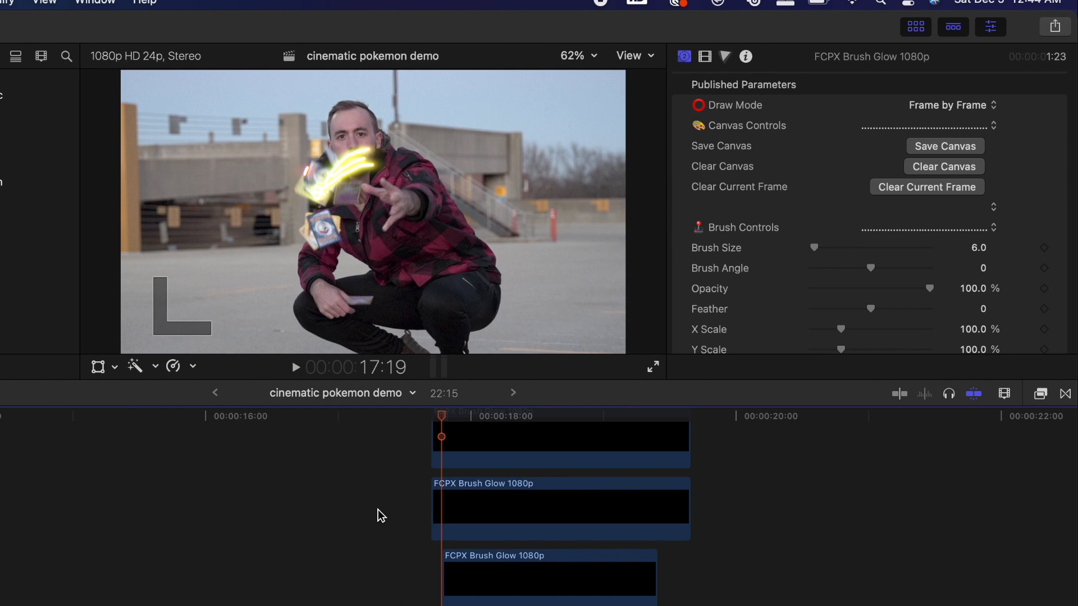
pyautogui.press('Right')
pyautogui.press('Left')
pyautogui.press('Left')
pyautogui.press('Left')
pyautogui.press('Left')
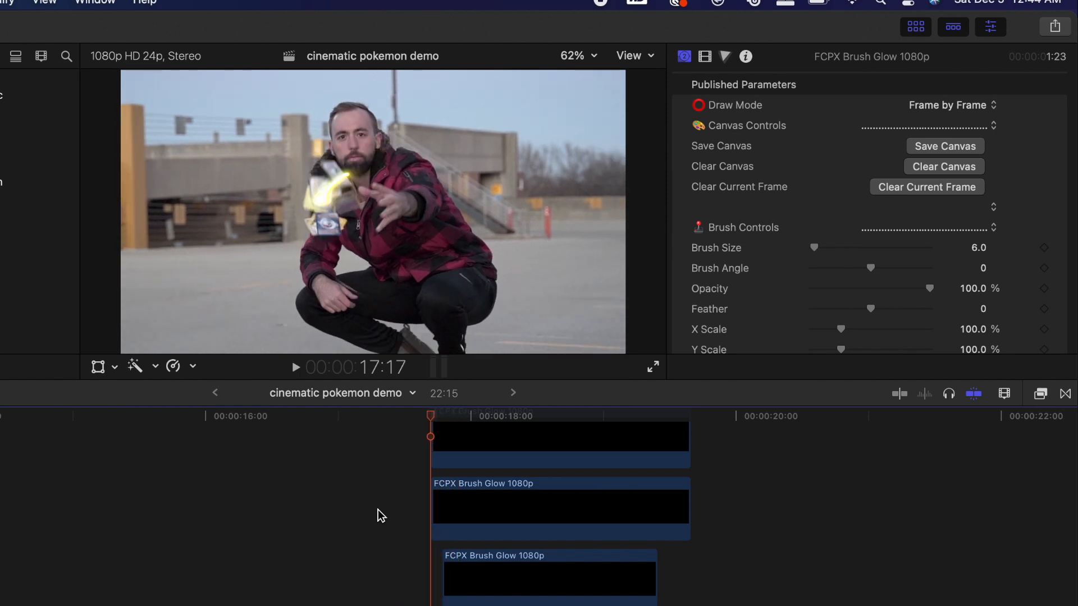
pyautogui.press('l')
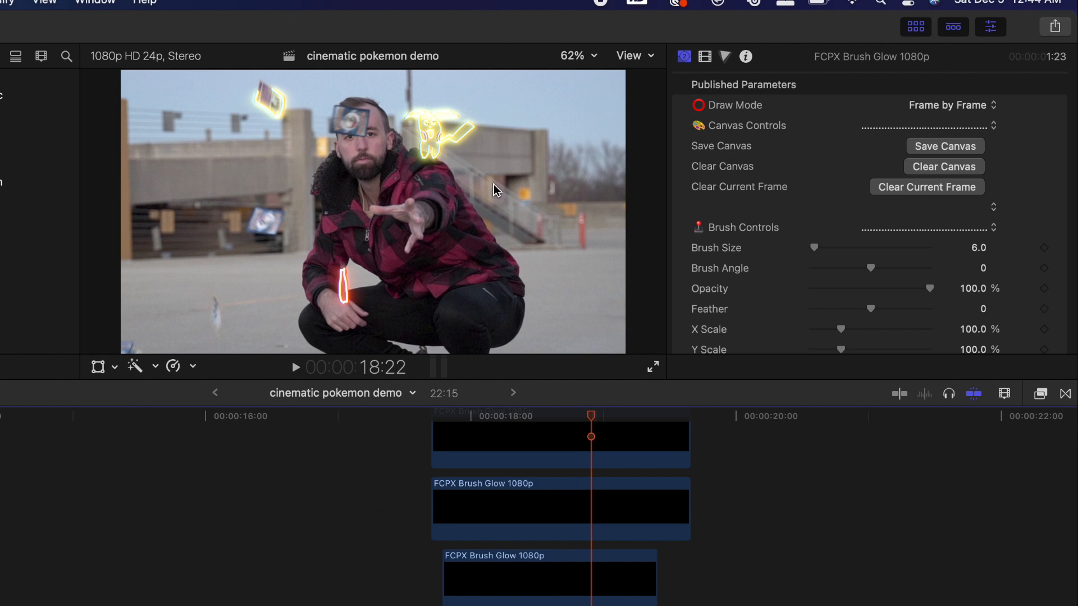
pyautogui.press('space')
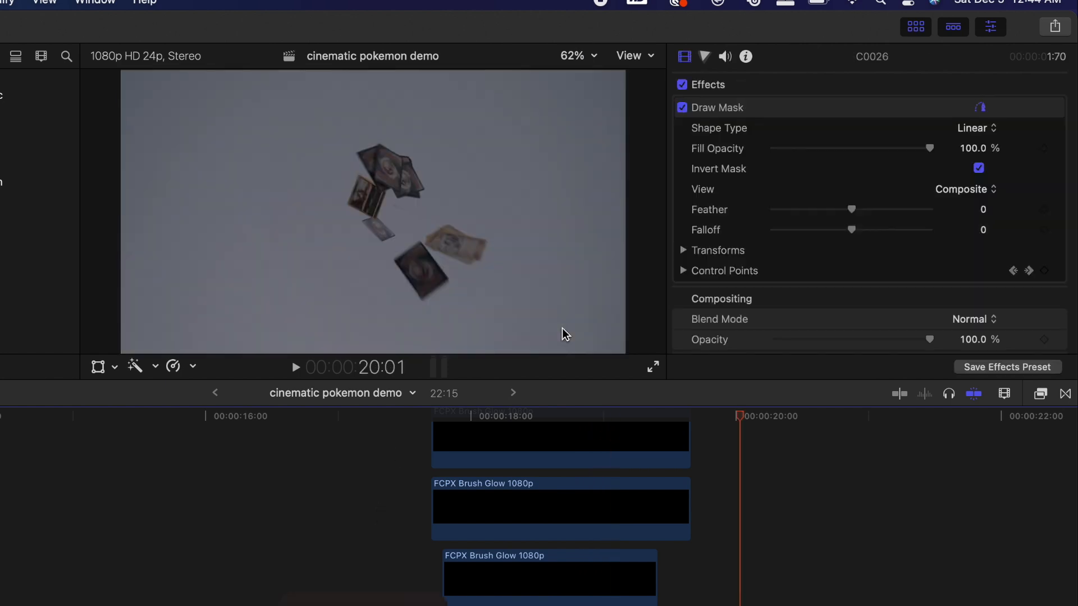
# Step: Play the masked C0026 clip from its first frame to its end
pyautogui.scroll(-4, 643, 575)
pyautogui.hscroll(5, 642, 574)
pyautogui.click(554, 558)
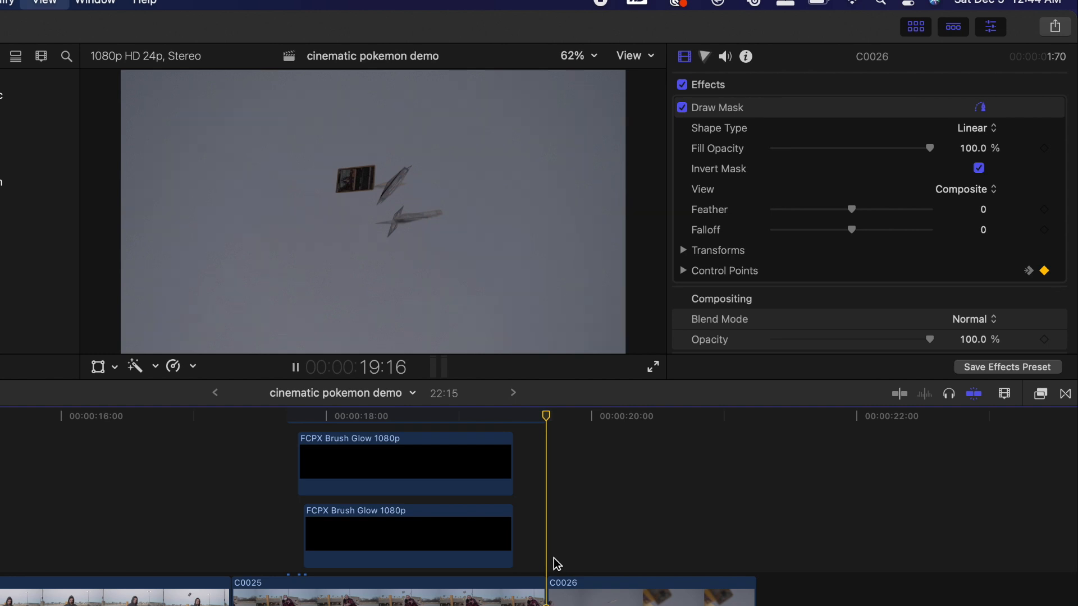
pyautogui.press('space')
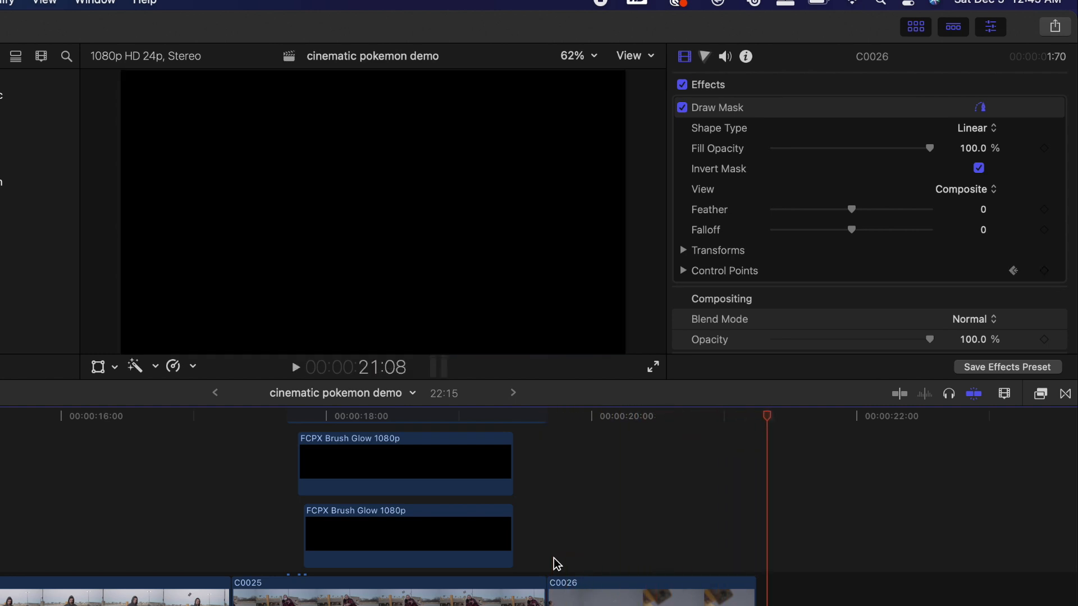
# Step: Turn off the Draw Mask effect on the upper C0026 clip and replay the clip without it
pyautogui.click(554, 558)
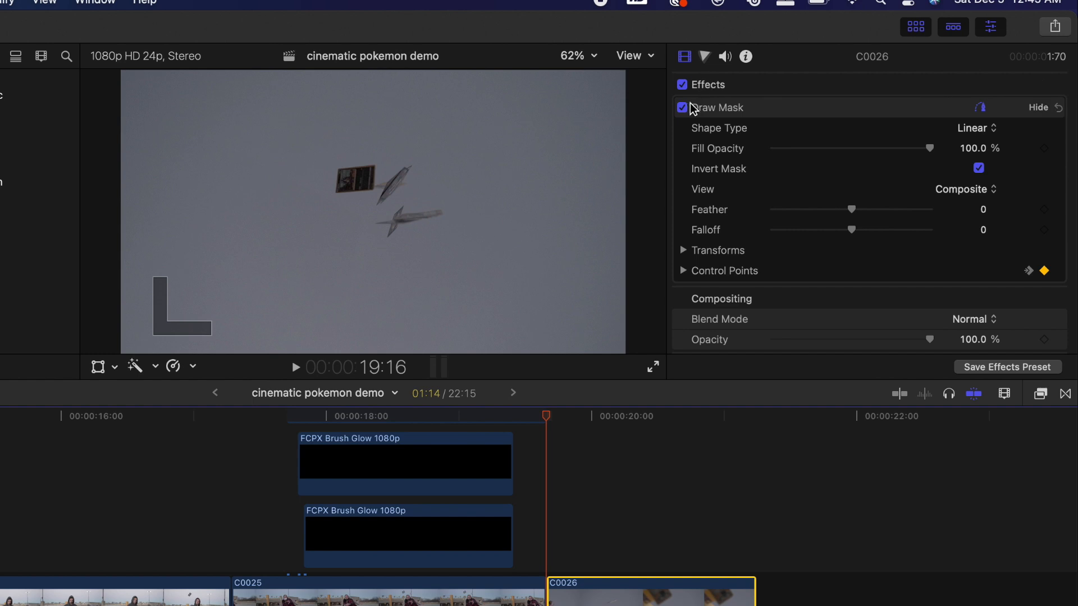
pyautogui.click(692, 106)
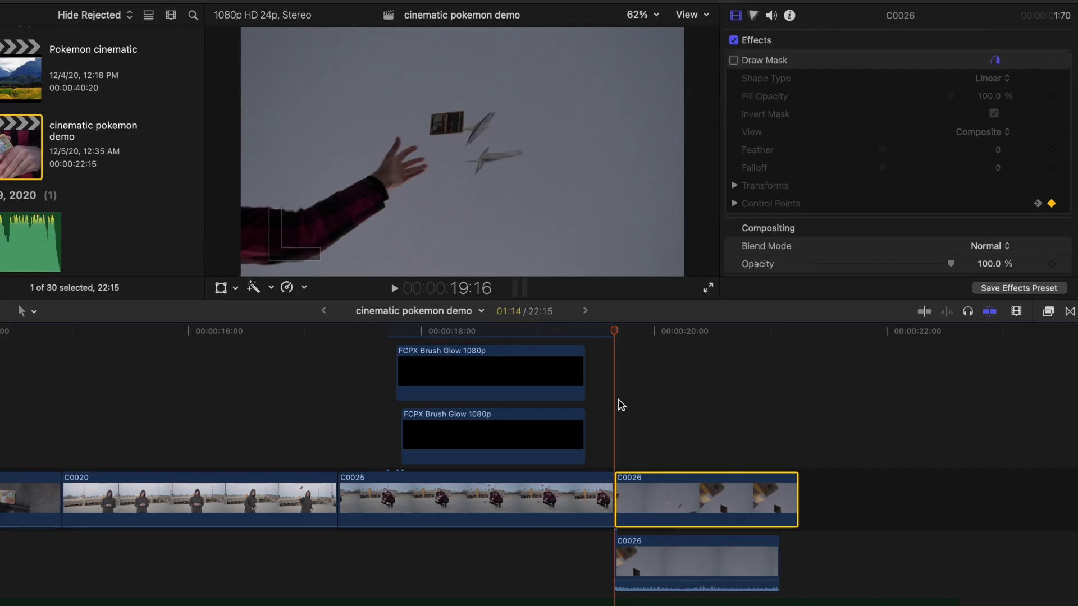
pyautogui.press('space')
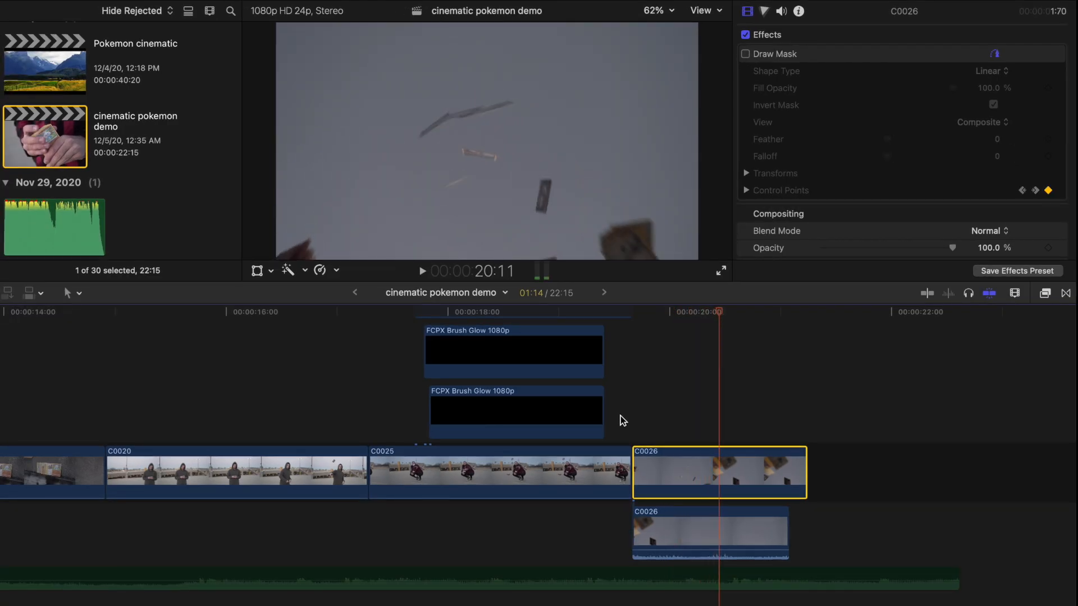
# Step: Inspect the C0026 background clip beneath the masked one with the upper clip disabled, and reselect the upper clip
pyautogui.click(704, 522)
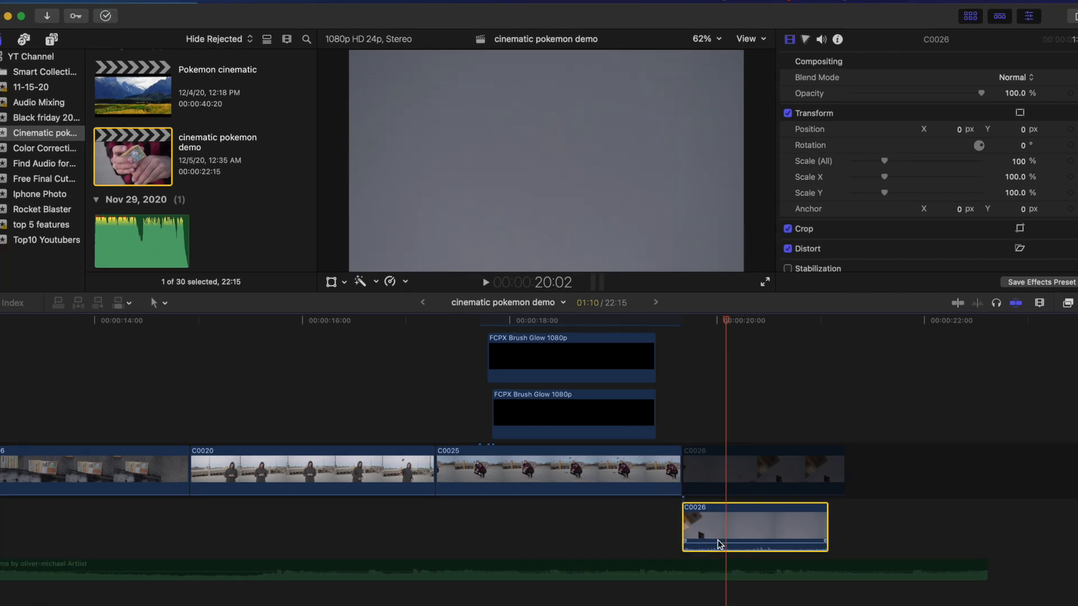
pyautogui.click(728, 484)
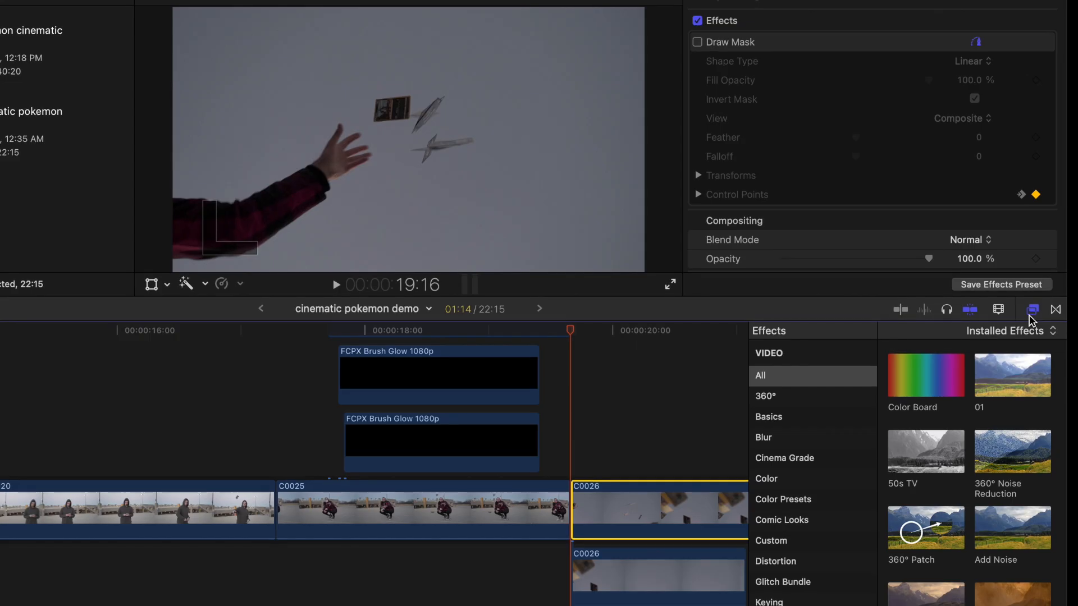
# Step: Search the installed effects for "draw"
pyautogui.click(1074, 305)
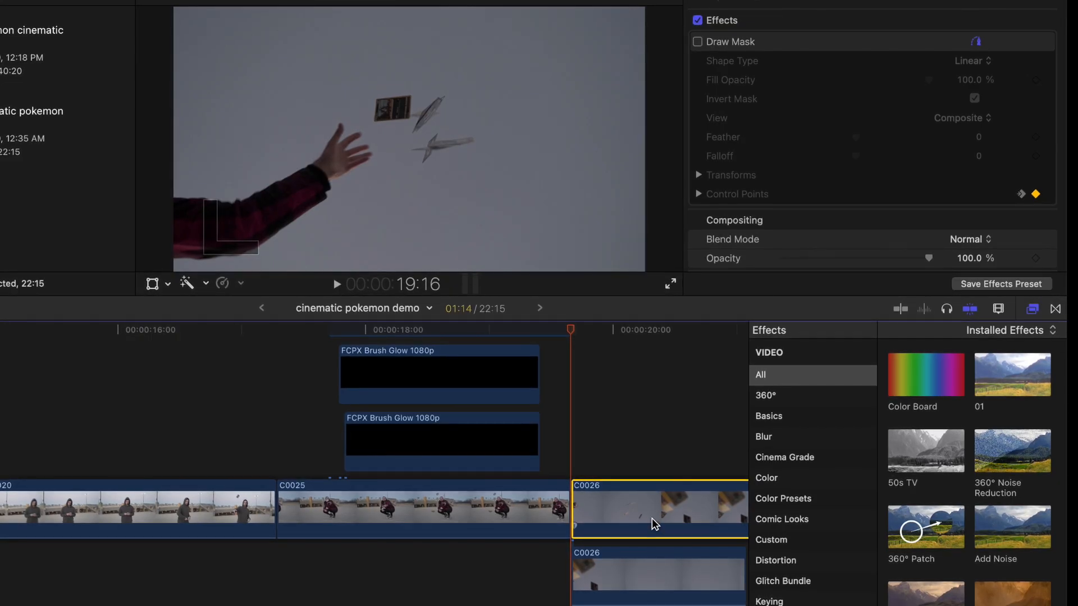
pyautogui.click(819, 605)
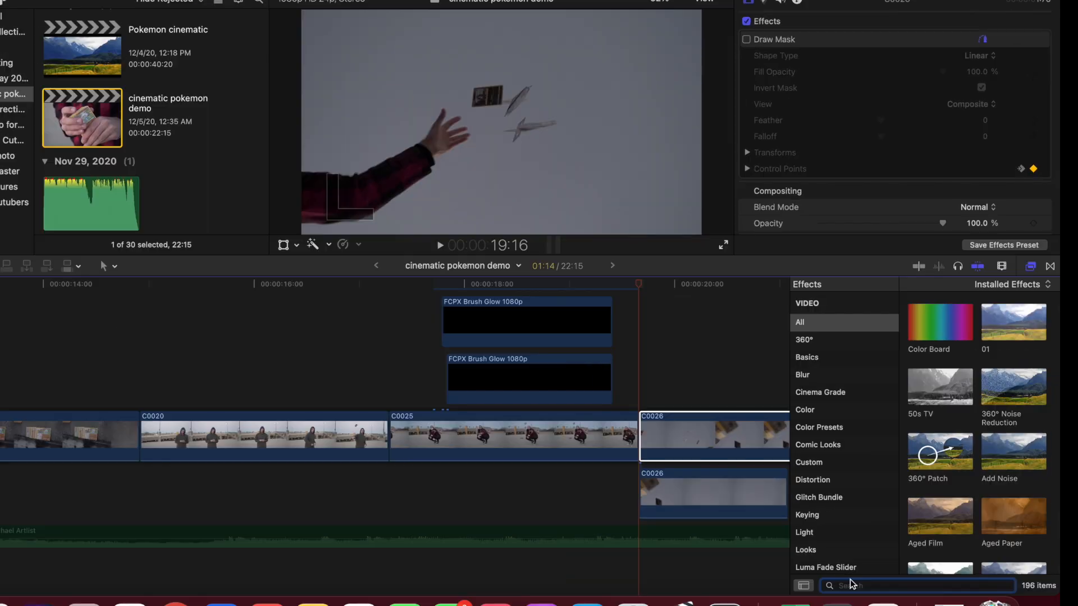
pyautogui.write('draw')
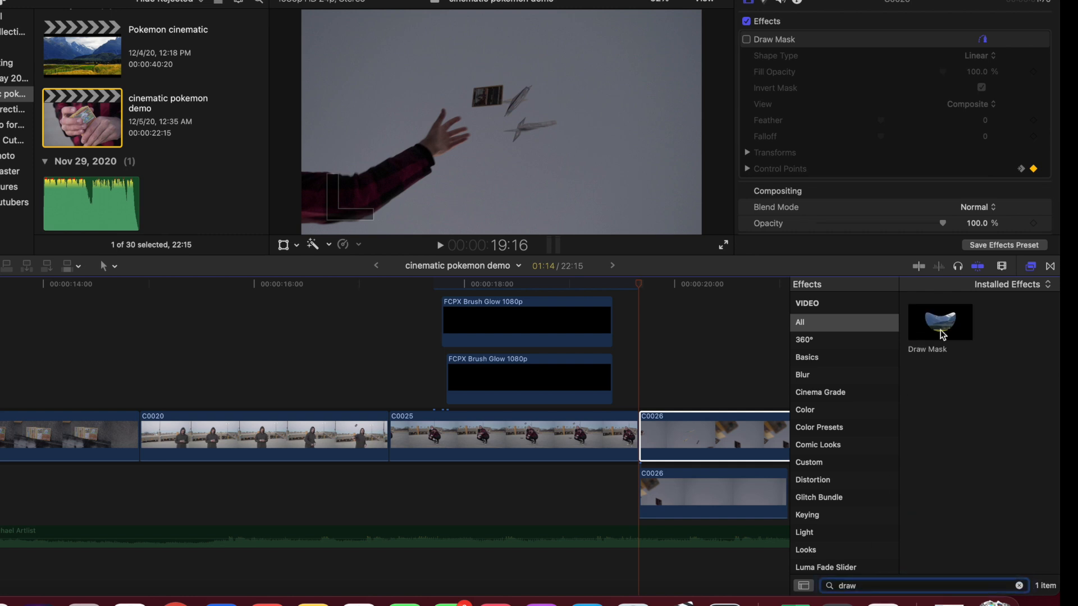
# Step: Apply a new Draw Mask to the upper C0026 clip and keyframe the mask's position, rotation, scale and control points at 19:16
pyautogui.moveTo(942, 335)
pyautogui.mouseDown()
pyautogui.moveTo(697, 392)
pyautogui.moveTo(707, 435)
pyautogui.mouseUp()
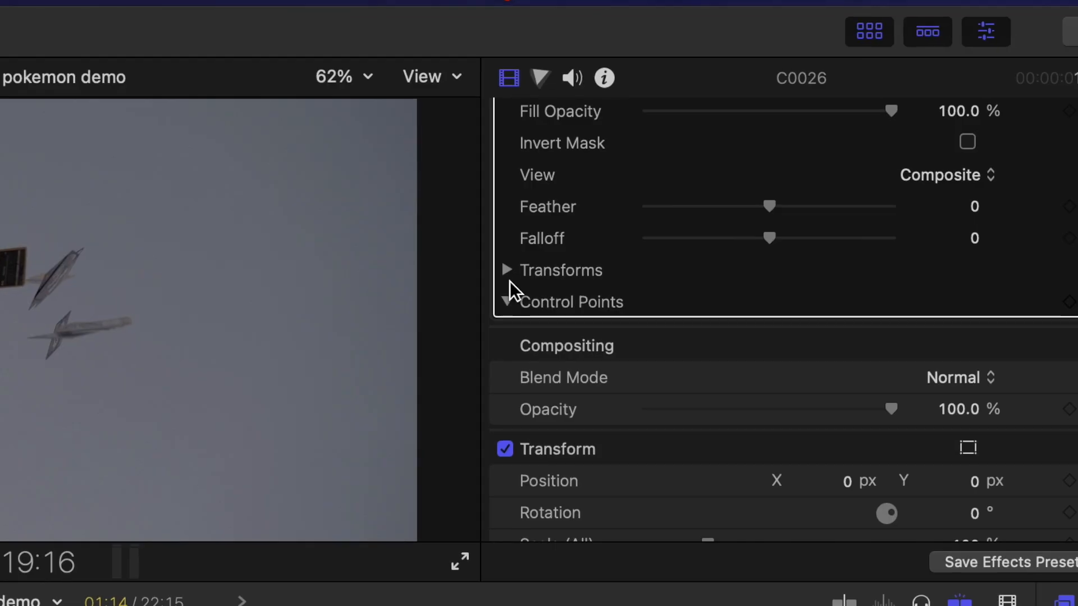
pyautogui.click(747, 169)
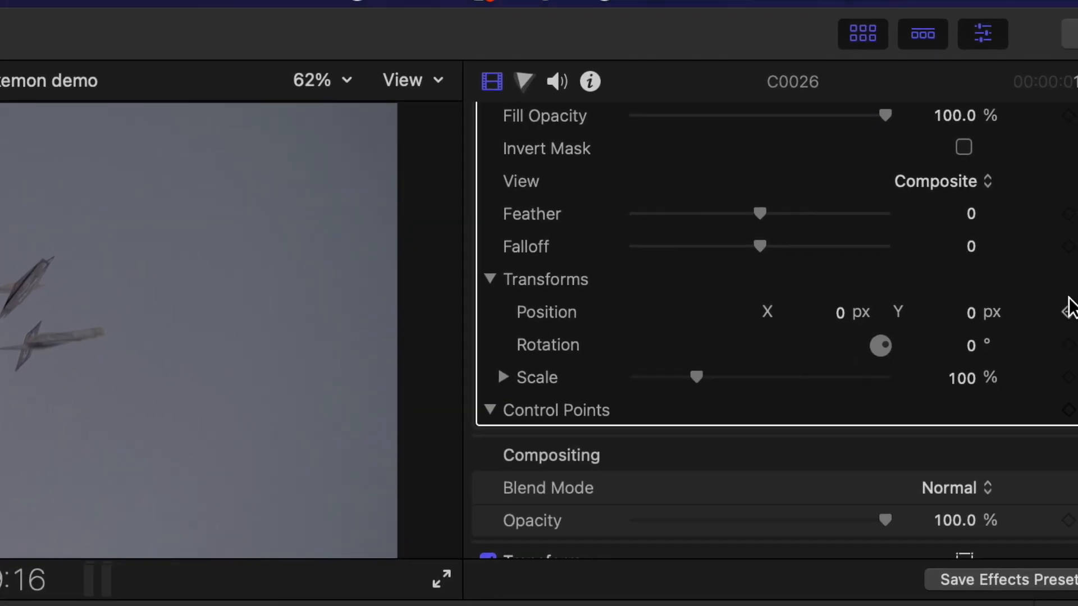
pyautogui.click(1055, 313)
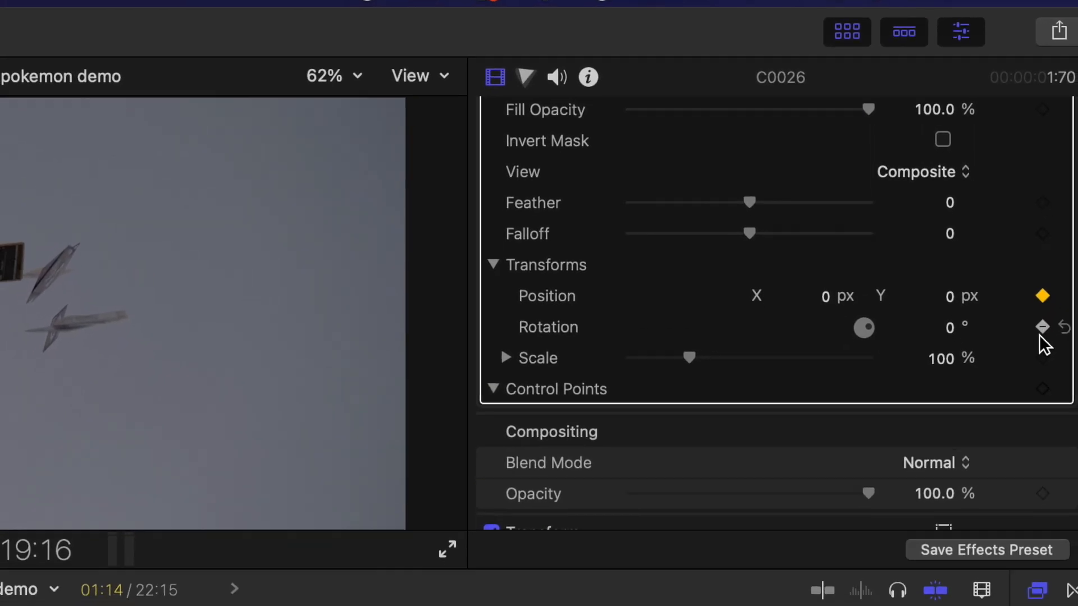
pyautogui.click(1046, 334)
pyautogui.click(1045, 366)
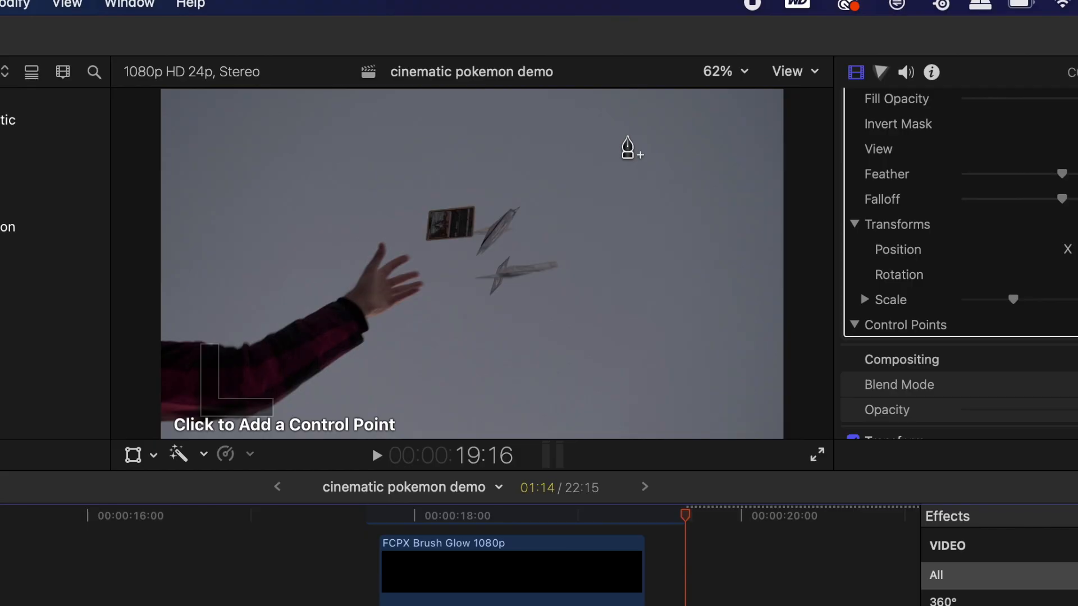
# Step: Draw a closed mask around the hand and sleeve, with the outer control points beyond the edges of the frame
pyautogui.click(346, 69)
pyautogui.click(746, 151)
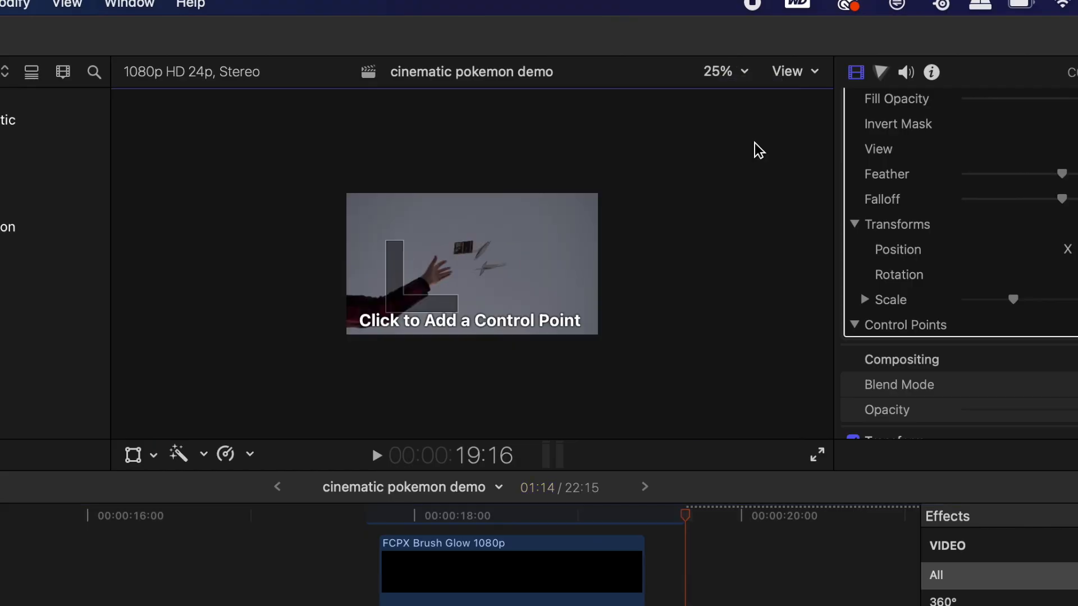
pyautogui.click(742, 73)
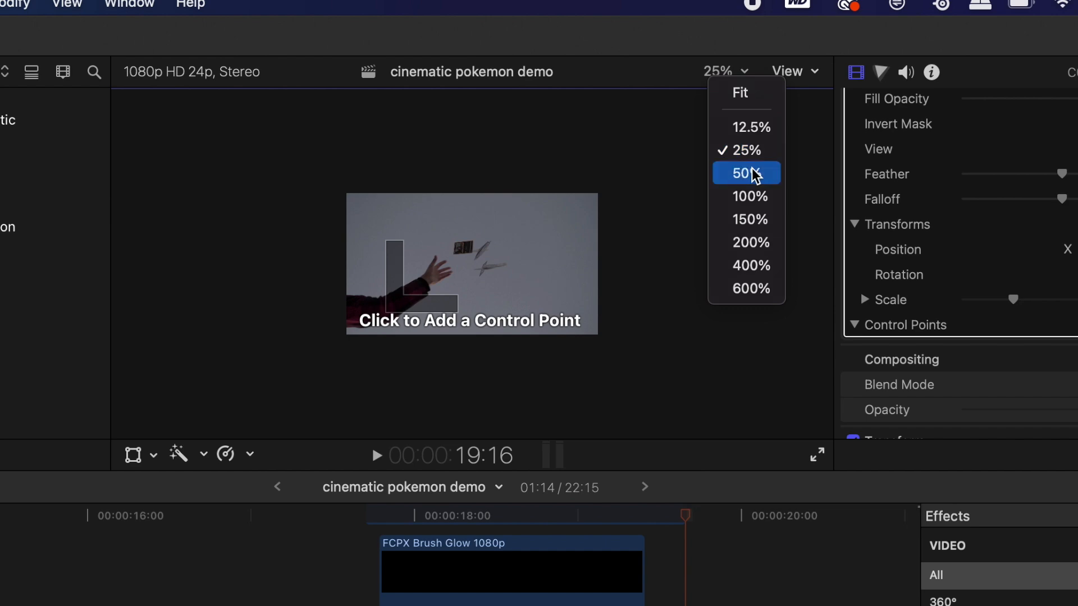
pyautogui.click(752, 174)
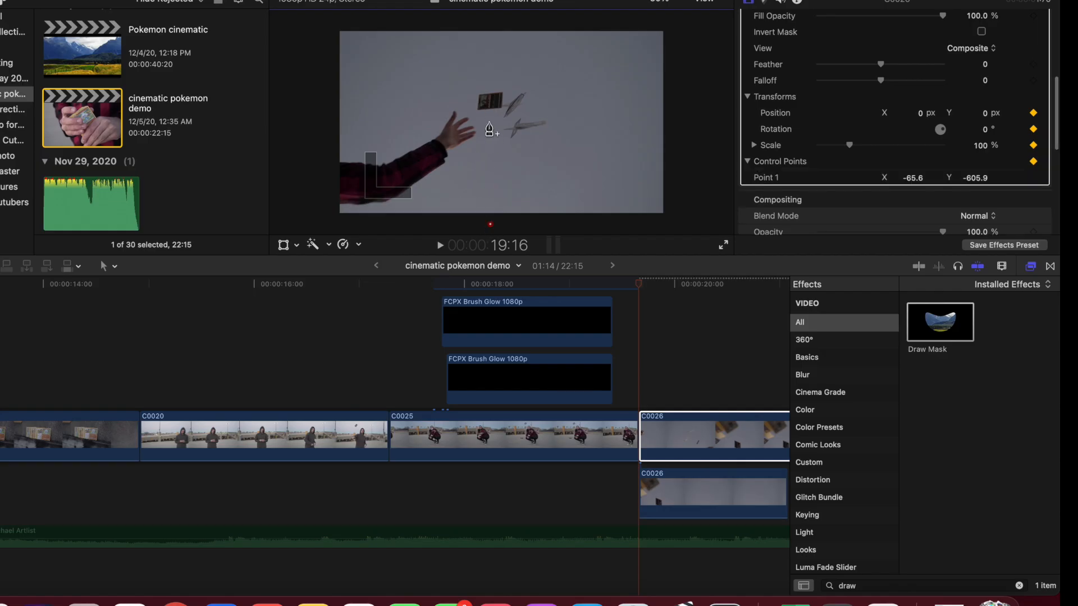
pyautogui.click(442, 85)
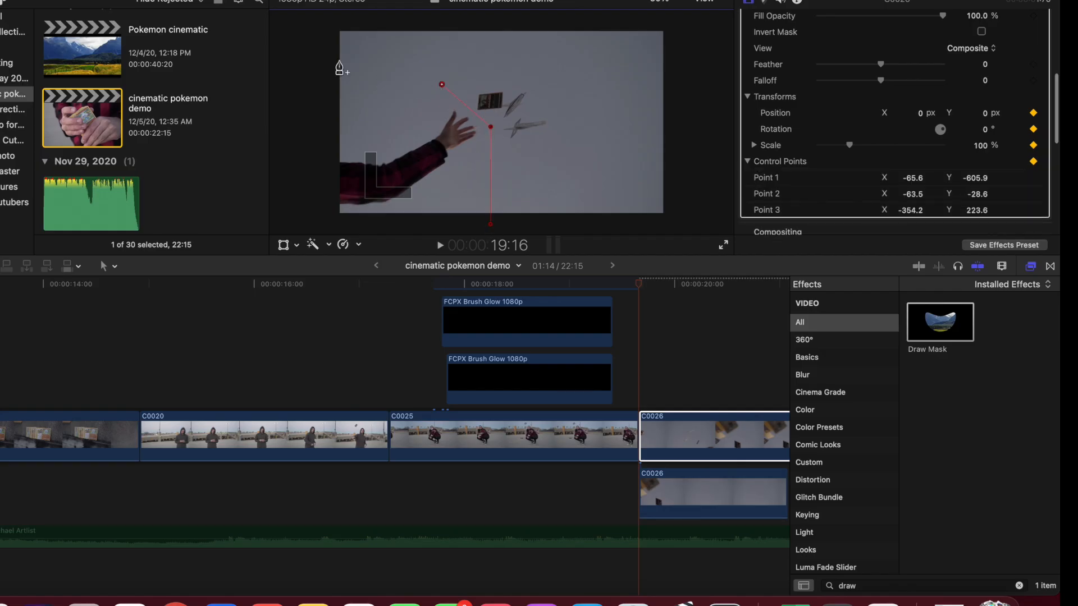
pyautogui.click(307, 57)
pyautogui.click(491, 224)
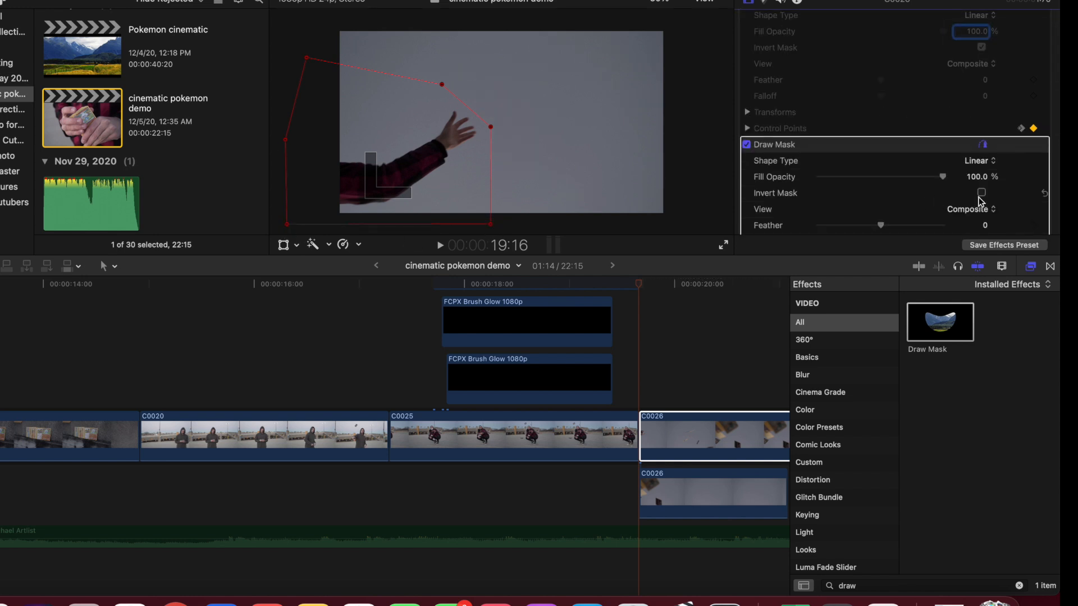
# Step: Invert the mask to hide the hand, and move the control point beside the fingertips slightly down
pyautogui.click(982, 193)
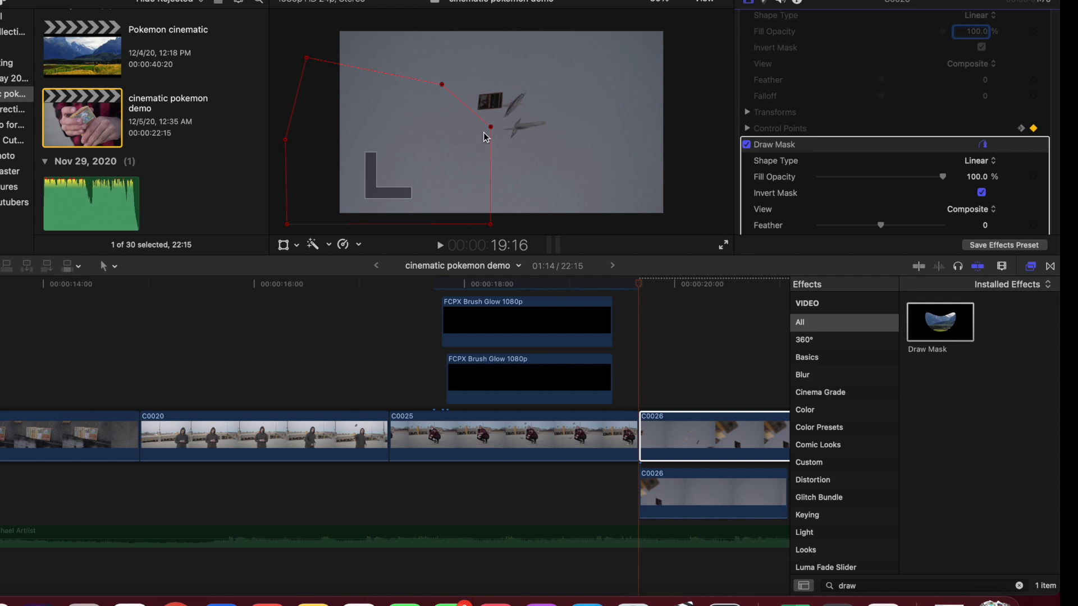
pyautogui.moveTo(490, 128); pyautogui.dragTo(487, 138)
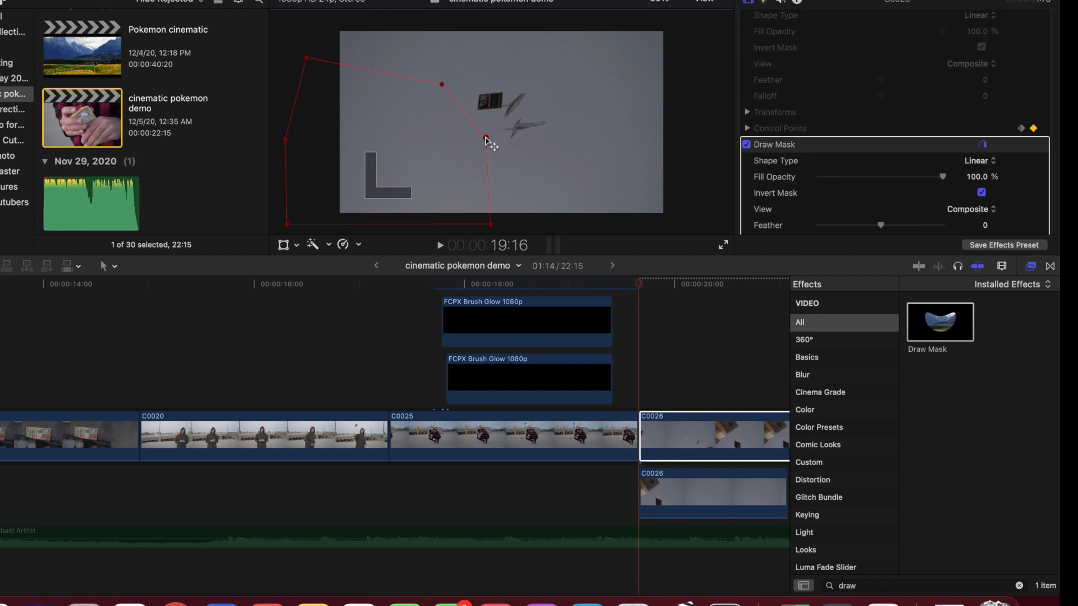
# Step: Advance through the frames and reshape the mask around 20:02 and 20:04, pulling its two inner control points away from the falling cards
pyautogui.press('Right')
pyautogui.press('Right')
pyautogui.press('Right')
pyautogui.press('Right')
pyautogui.press('Right')
pyautogui.press('Right')
pyautogui.press('Right')
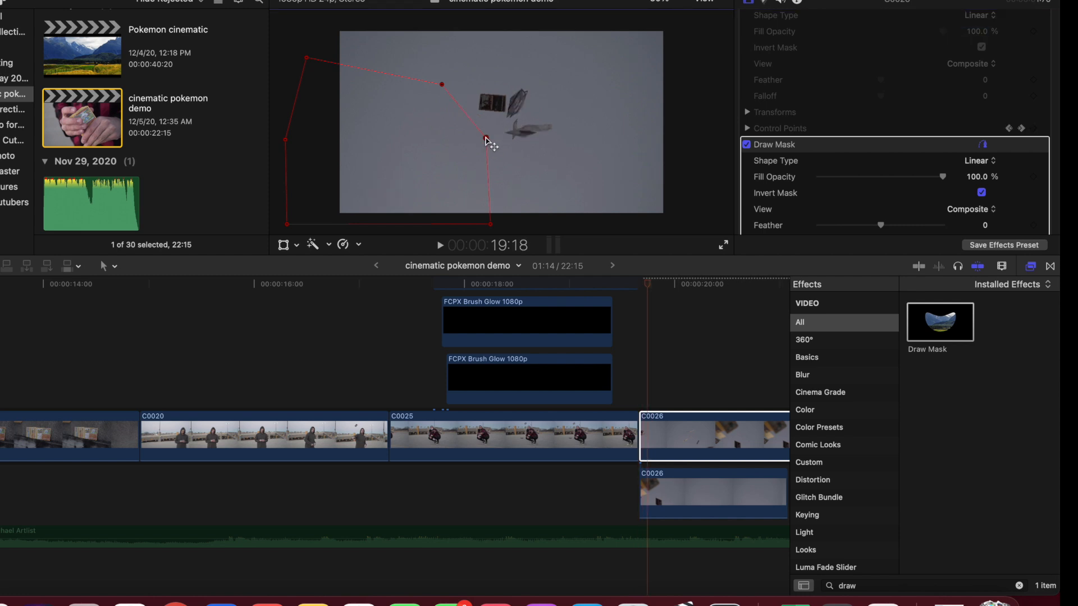
pyautogui.press('Right')
pyautogui.press('Right')
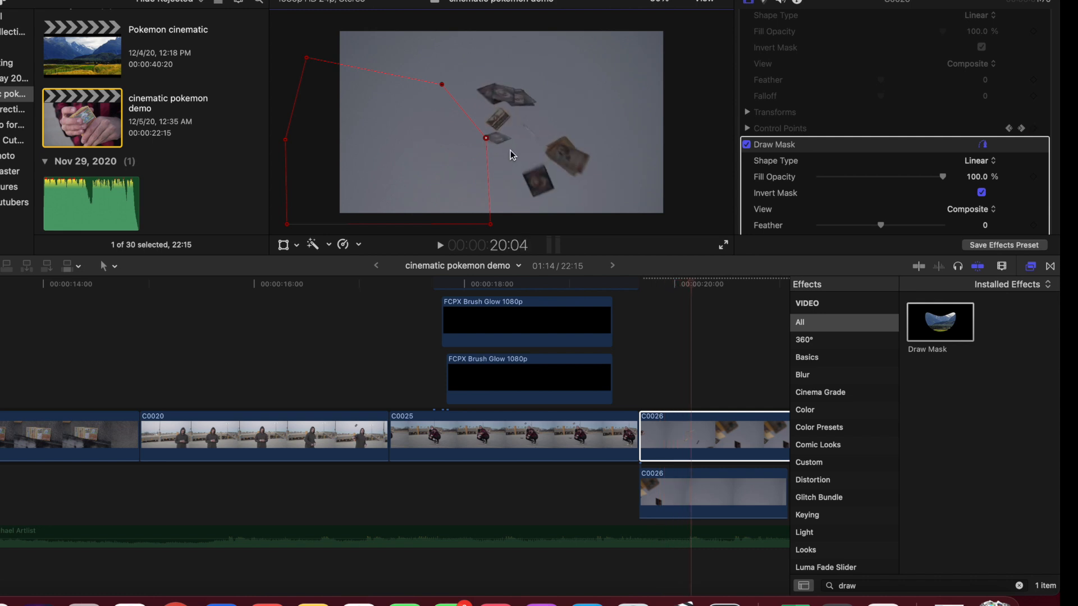
pyautogui.press('Left')
pyautogui.press('Left')
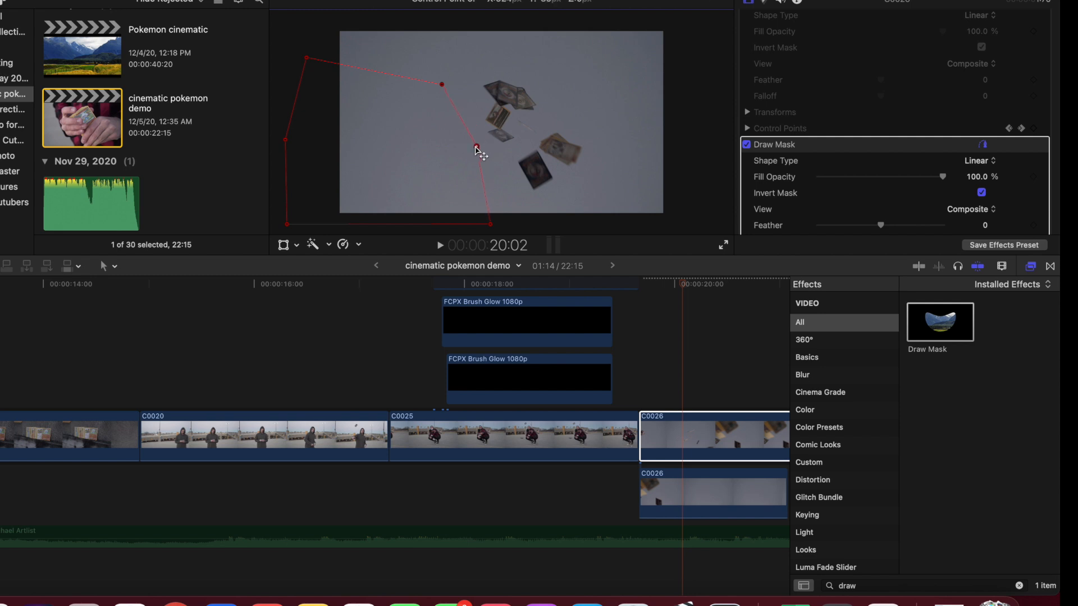
pyautogui.press('Right')
pyautogui.press('Right')
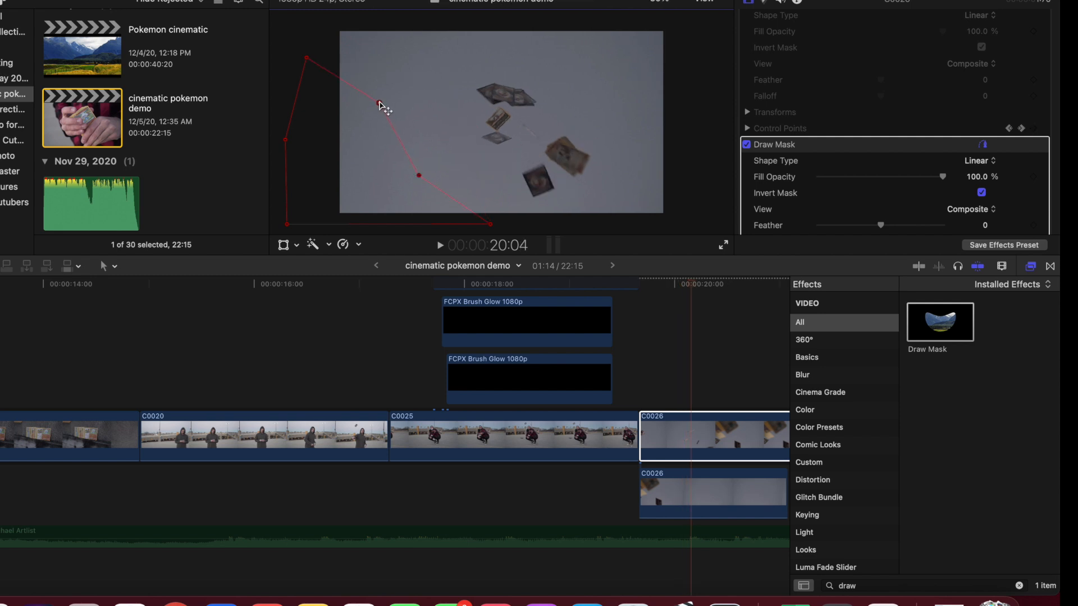
# Step: Step through more frames of the masked C0026 clip, and replay the shot from 19:13 past the end of the clip
pyautogui.press('Right')
pyautogui.press('Right')
pyautogui.press('Right')
pyautogui.press('Right')
pyautogui.press('Right')
pyautogui.press('Right')
pyautogui.press('Right')
pyautogui.press('Right')
pyautogui.press('Right')
pyautogui.press('Right')
pyautogui.click(675, 394)
pyautogui.click(629, 360)
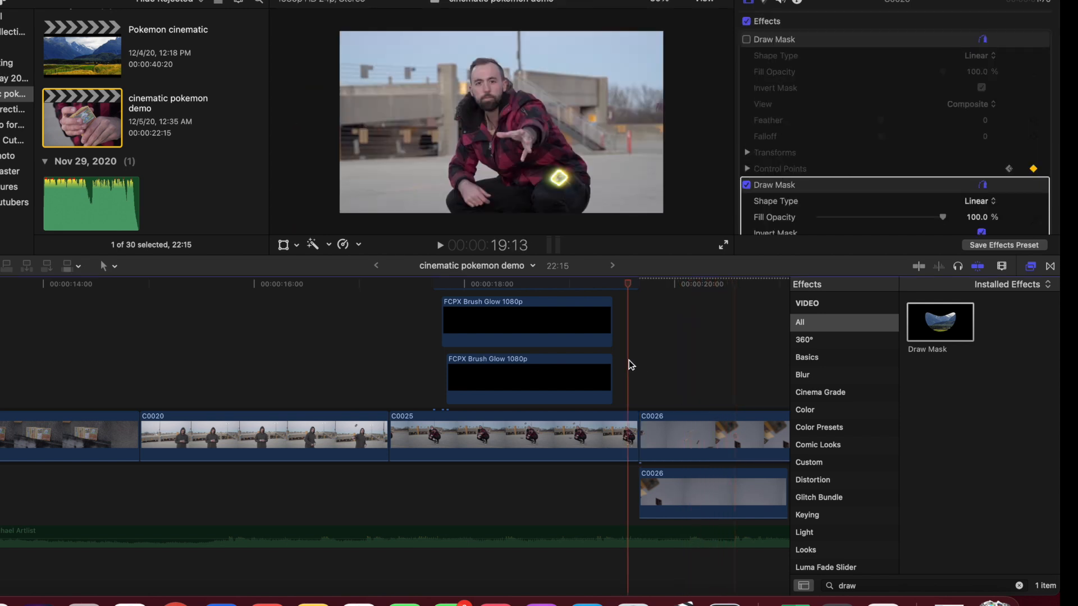
pyautogui.press('space')
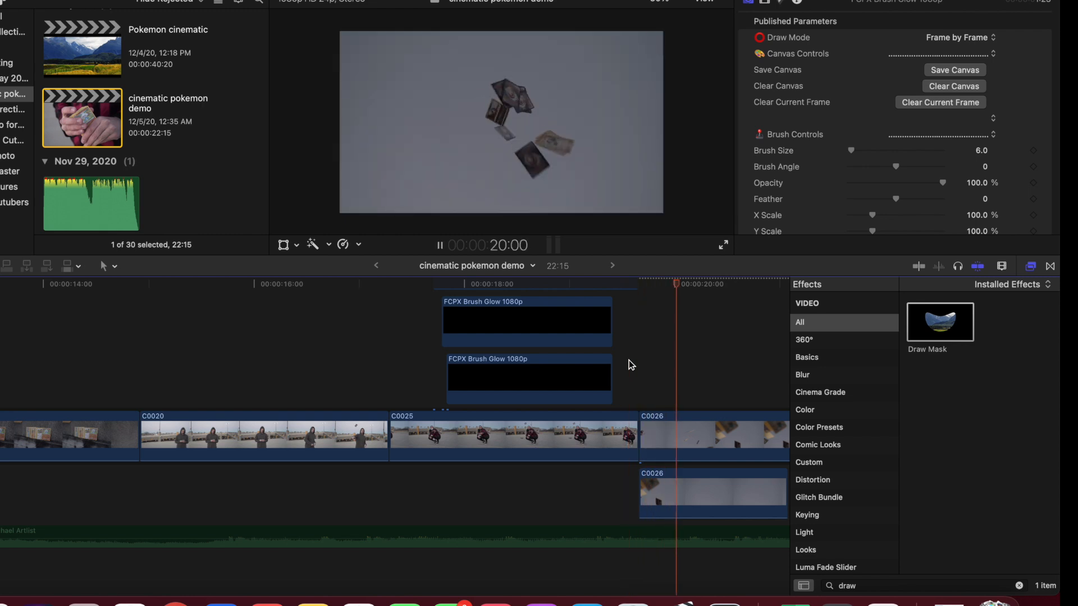
pyautogui.press('space')
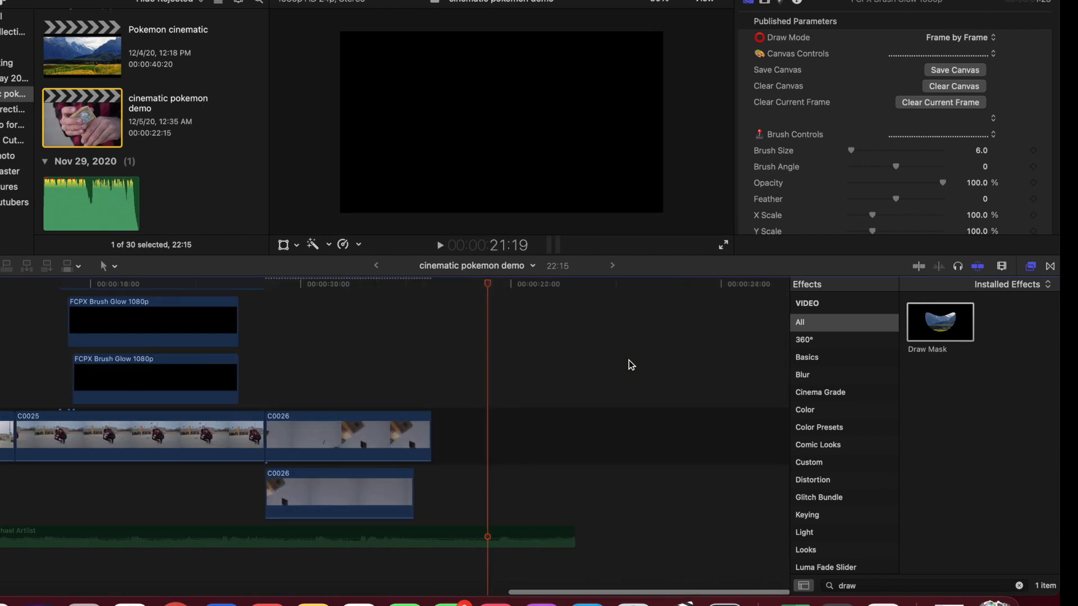
# Step: Play the cinematic pokemon demo edit from the beginning of the timeline
pyautogui.click(459, 540)
pyautogui.press('super+minus')
pyautogui.press('super+minus')
pyautogui.press('super+minus')
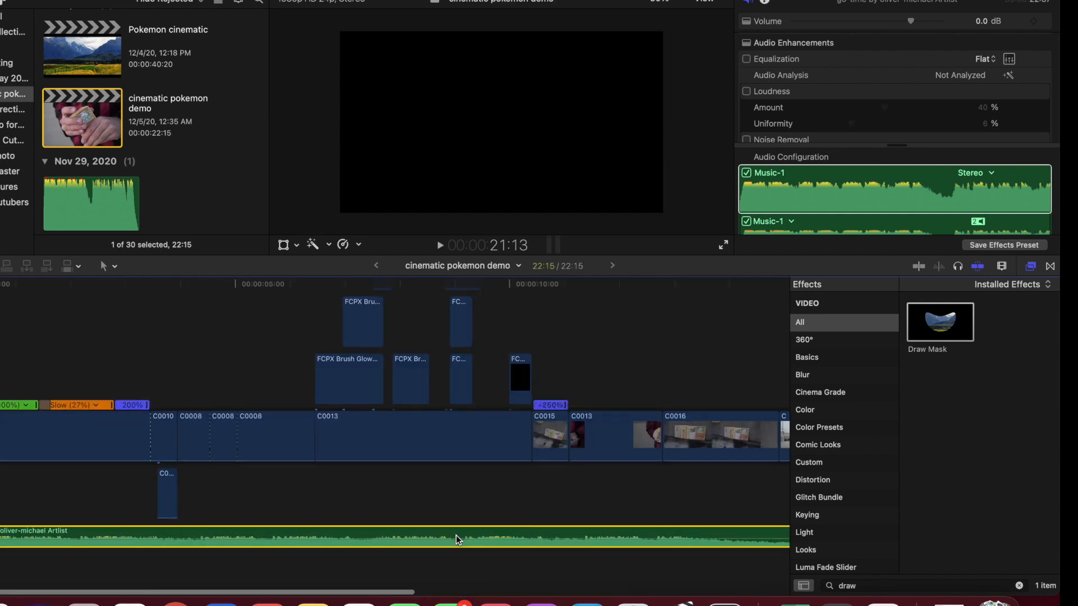
pyautogui.press('Home')
pyautogui.press('space')
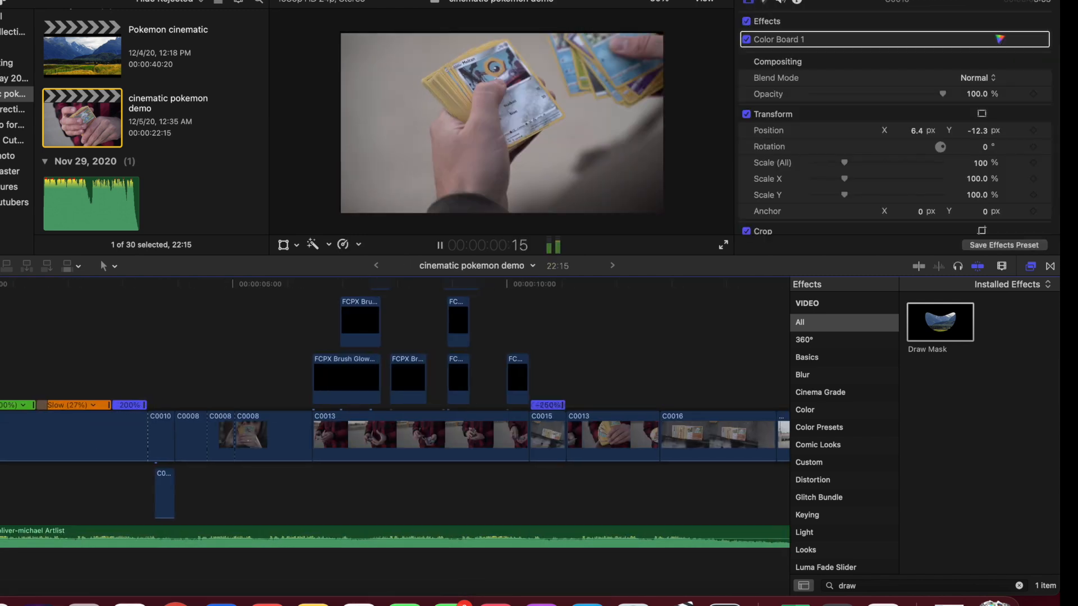